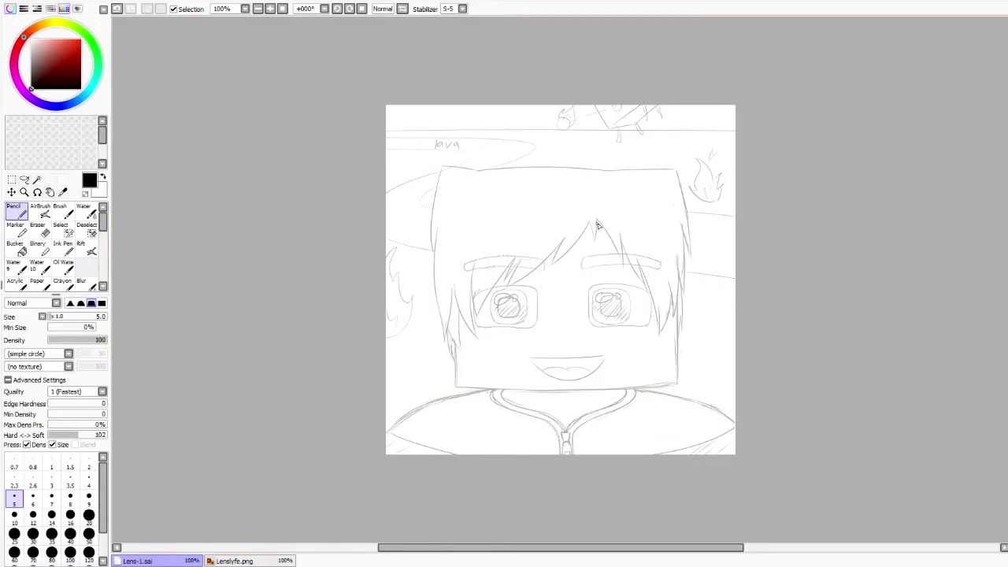
# Ink the fringe, the side locks beside it and the head's left outer edge over the sketch with the black size 5 Pencil.
pyautogui.scroll(2, 622, 188)
pyautogui.moveTo(567, 246); pyautogui.dragTo(487, 274)
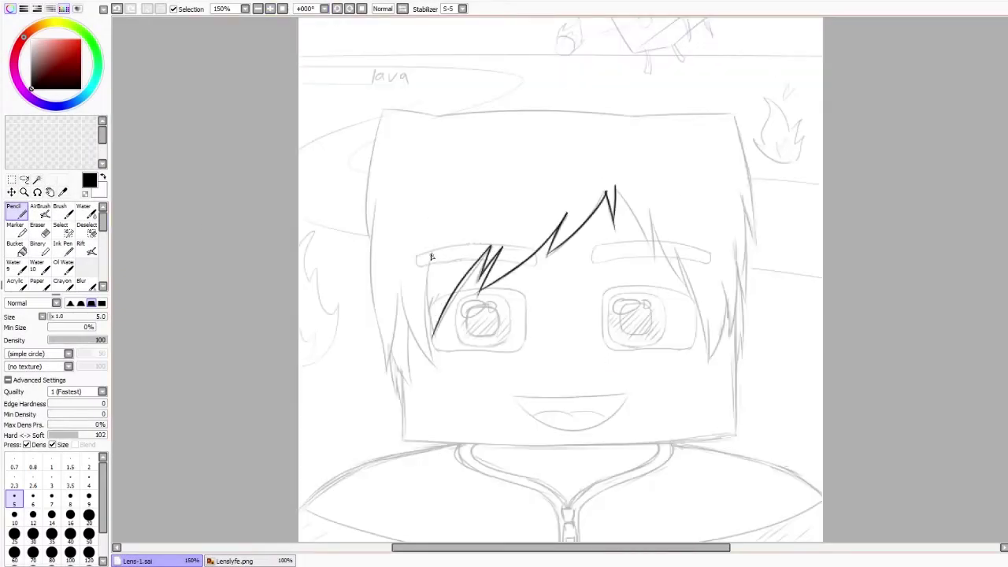
pyautogui.moveTo(430, 256); pyautogui.dragTo(432, 356)
pyautogui.moveTo(397, 290); pyautogui.dragTo(436, 356)
pyautogui.moveTo(395, 319); pyautogui.dragTo(379, 397)
pyautogui.moveTo(384, 108); pyautogui.dragTo(366, 261)
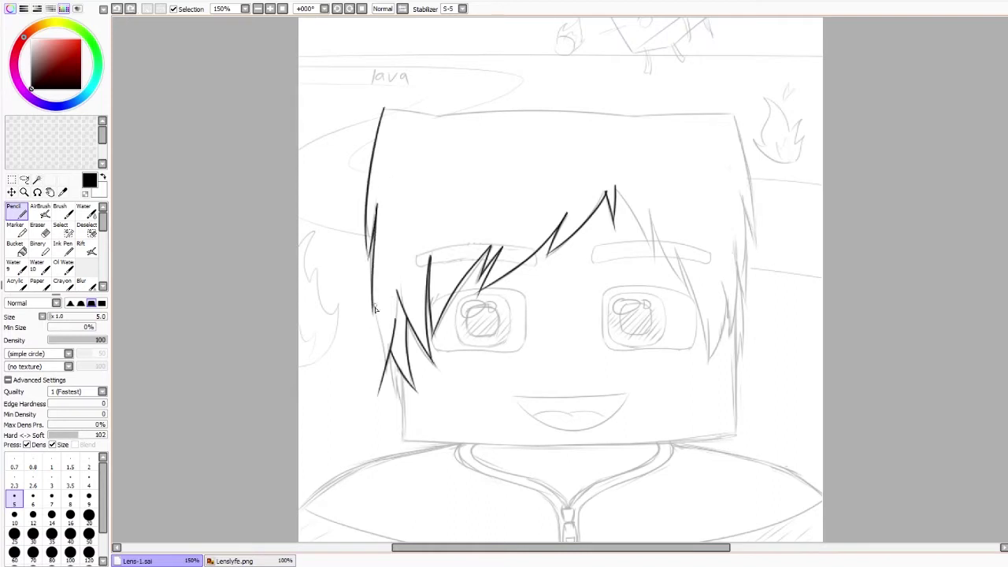
# Ink the top edge of the hair and the pointed strands along the head's right side.
pyautogui.moveTo(470, 112); pyautogui.dragTo(713, 115)
pyautogui.moveTo(738, 158); pyautogui.dragTo(759, 266)
pyautogui.moveTo(742, 194); pyautogui.dragTo(746, 310)
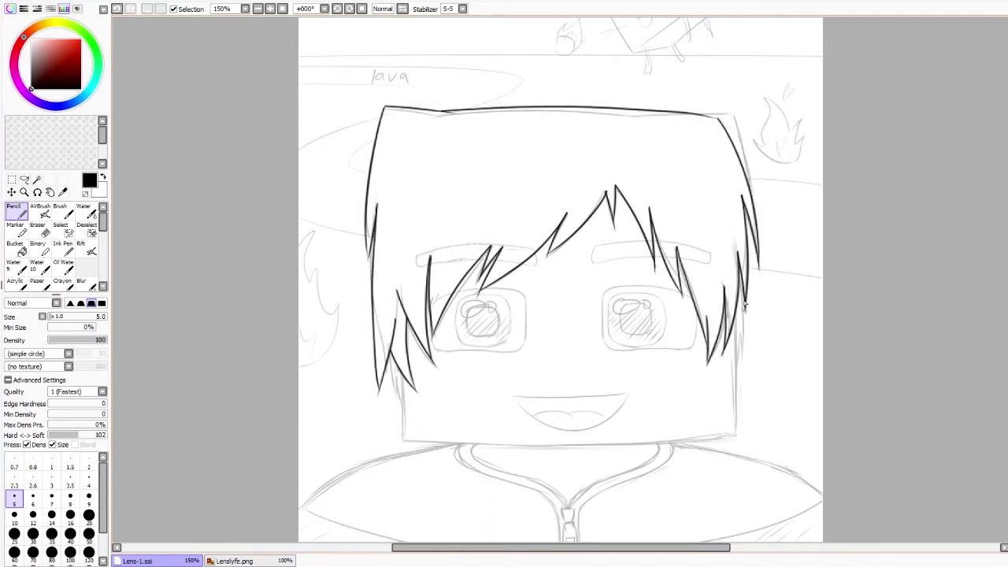
# Ink the straight sides and bottom edge of the square face beneath the hair.
pyautogui.moveTo(402, 377)
pyautogui.mouseDown()
pyautogui.moveTo(407, 420)
pyautogui.moveTo(755, 446)
pyautogui.mouseUp()
pyautogui.moveTo(733, 323); pyautogui.dragTo(732, 410)
pyautogui.moveTo(732, 445); pyautogui.dragTo(732, 325)
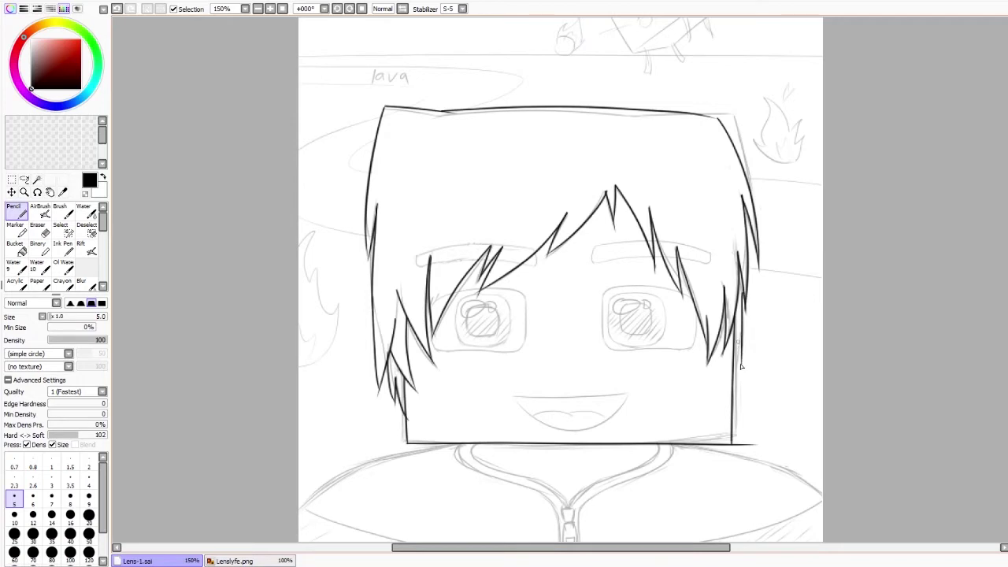
# Erase the outer hair lines on both sides of the head, keeping the fringe and the top edge.
pyautogui.press('e')
pyautogui.moveTo(378, 394); pyautogui.dragTo(384, 106)
pyautogui.moveTo(713, 112)
pyautogui.mouseDown()
pyautogui.moveTo(751, 220)
pyautogui.moveTo(756, 323)
pyautogui.mouseUp()
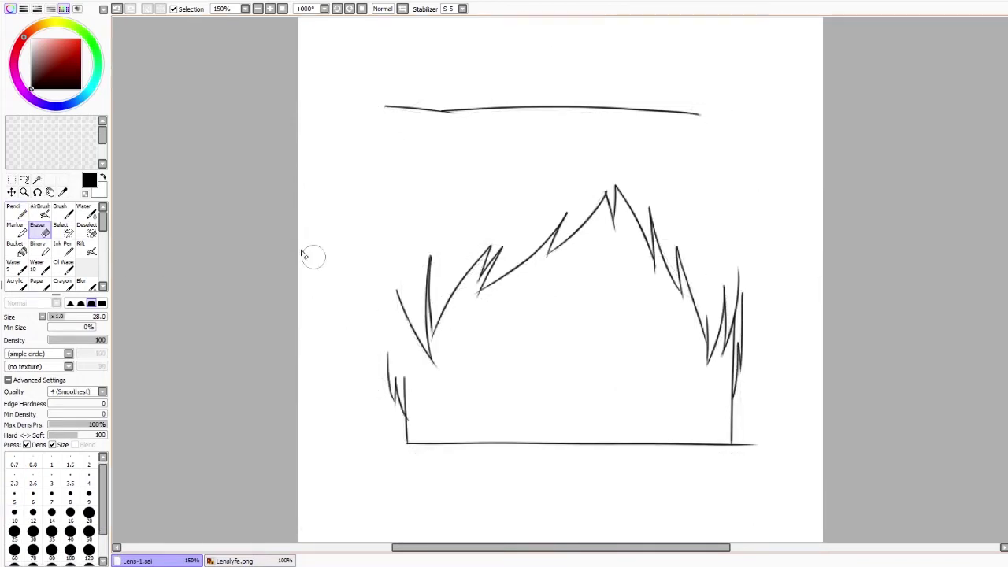
# Redraw the outer hair strands wider on both sides of the head with the Pencil and trim the stray line ends.
pyautogui.press('n')
pyautogui.moveTo(385, 107)
pyautogui.mouseDown()
pyautogui.moveTo(349, 251)
pyautogui.moveTo(368, 324)
pyautogui.moveTo(414, 383)
pyautogui.mouseUp()
pyautogui.moveTo(409, 318); pyautogui.dragTo(422, 392)
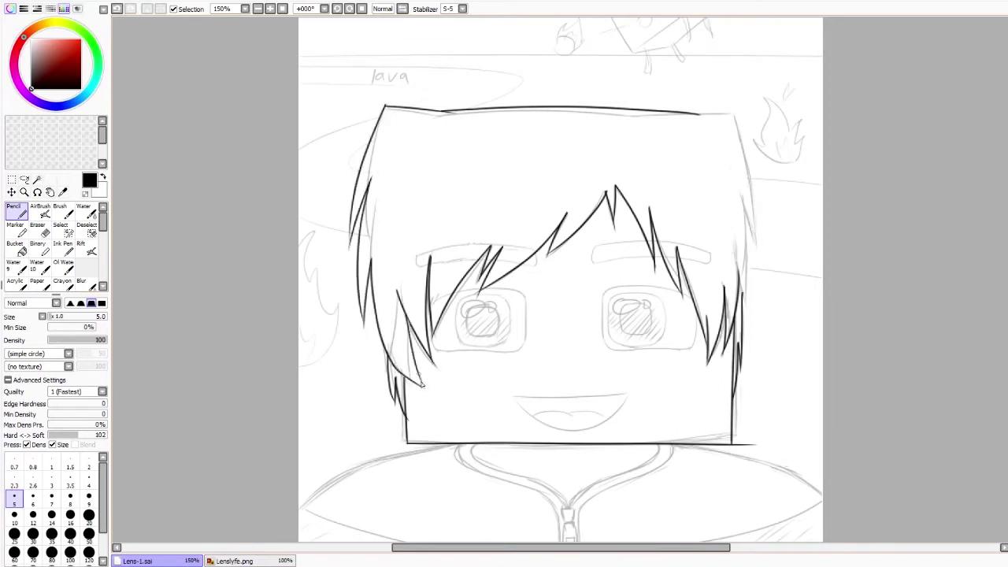
pyautogui.moveTo(741, 126); pyautogui.dragTo(762, 266)
pyautogui.moveTo(753, 206); pyautogui.dragTo(740, 331)
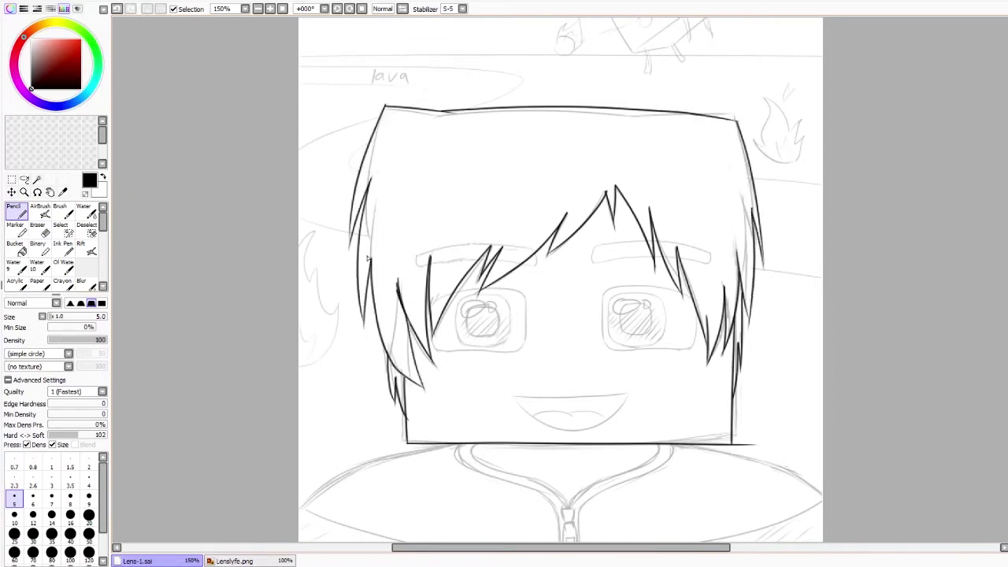
pyautogui.press('e')
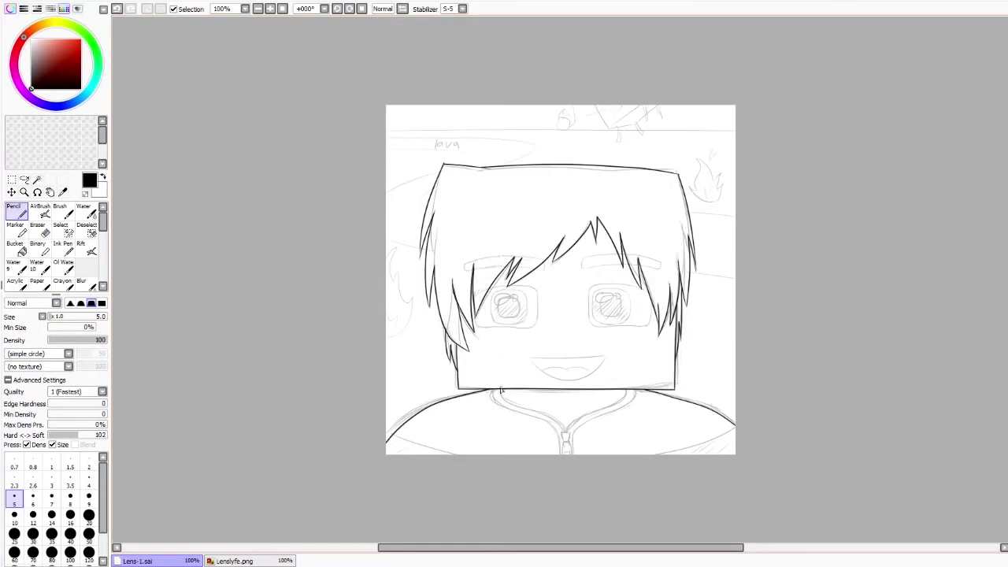
# Ink the jacket's double collar lines around the neck down to the zipper, undoing and redrawing the misplaced stroke.
pyautogui.hotkey('ctrl', '+')
pyautogui.moveTo(468, 351); pyautogui.dragTo(564, 414)
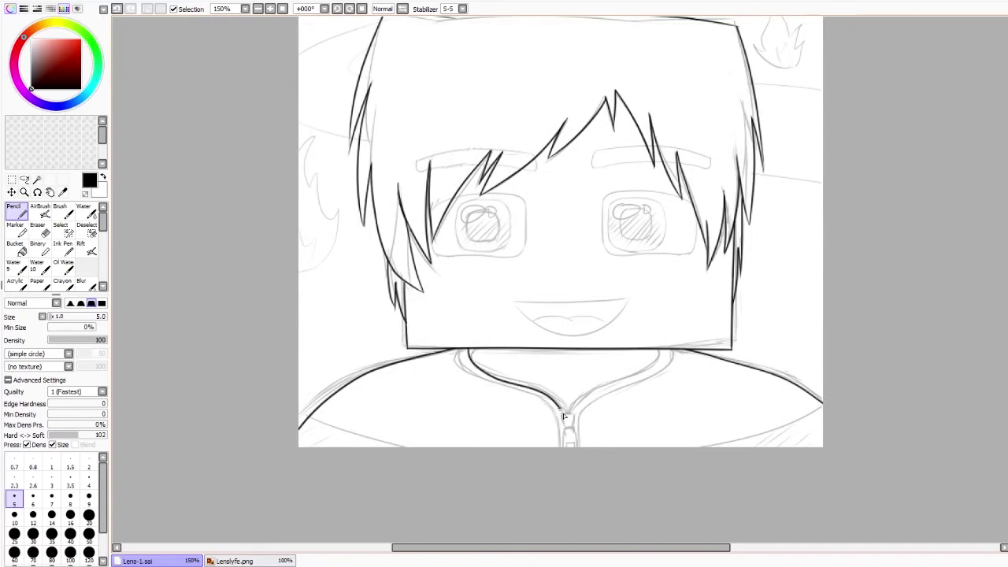
pyautogui.moveTo(618, 390); pyautogui.dragTo(671, 351)
pyautogui.hotkey('ctrl', 'z')
pyautogui.moveTo(462, 352); pyautogui.dragTo(567, 418)
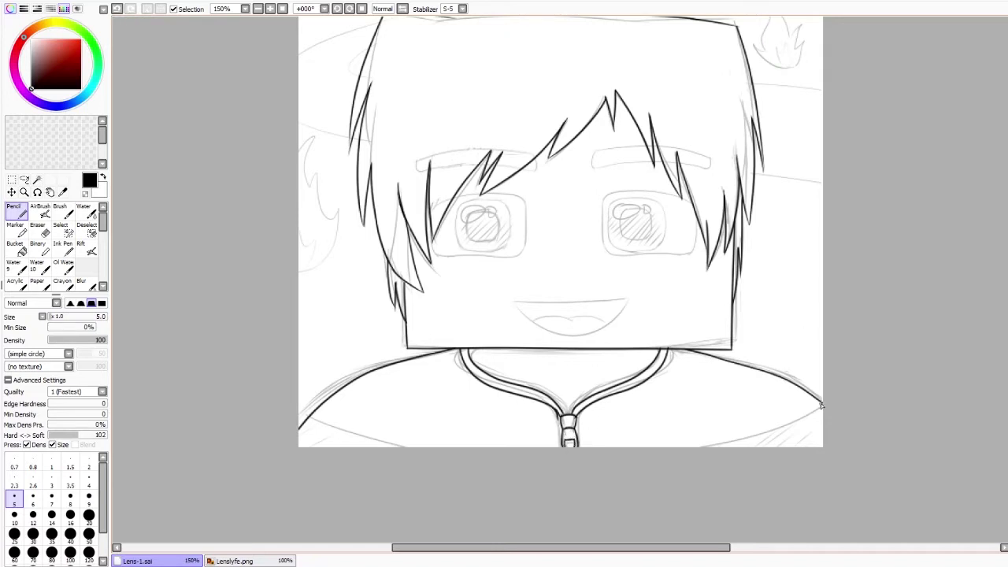
# Select the enclosed main hair area with the Magic Wand and fill it with flat brown.
pyautogui.click(45, 229)
pyautogui.hotkey('ctrl', '+')
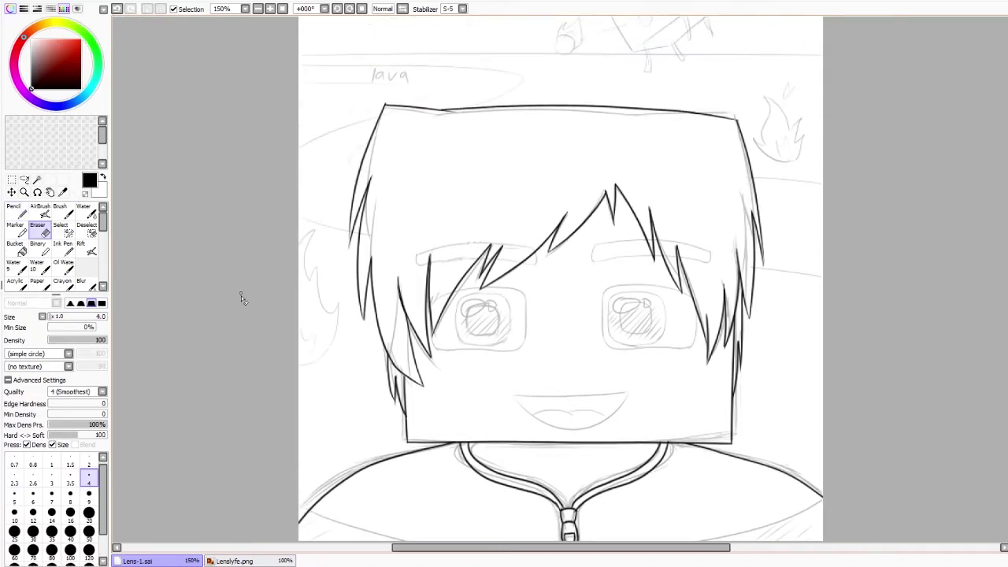
pyautogui.press('w')
pyautogui.click(416, 56)
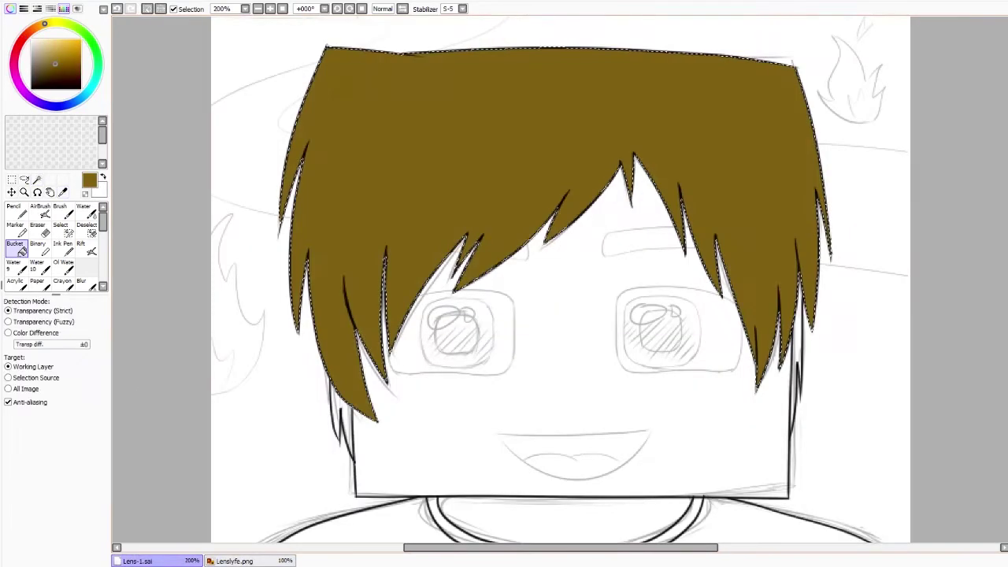
# Shade the hair's edges and strand tips in darker brown with the Airbrush at size 26 and density 46.
pyautogui.press('v')
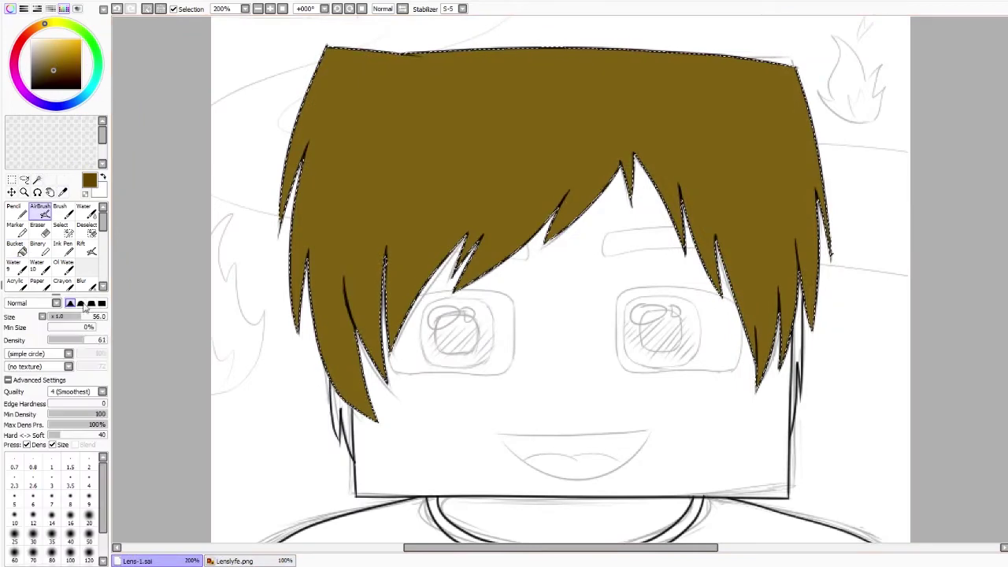
pyautogui.moveTo(71, 319); pyautogui.dragTo(63, 318)
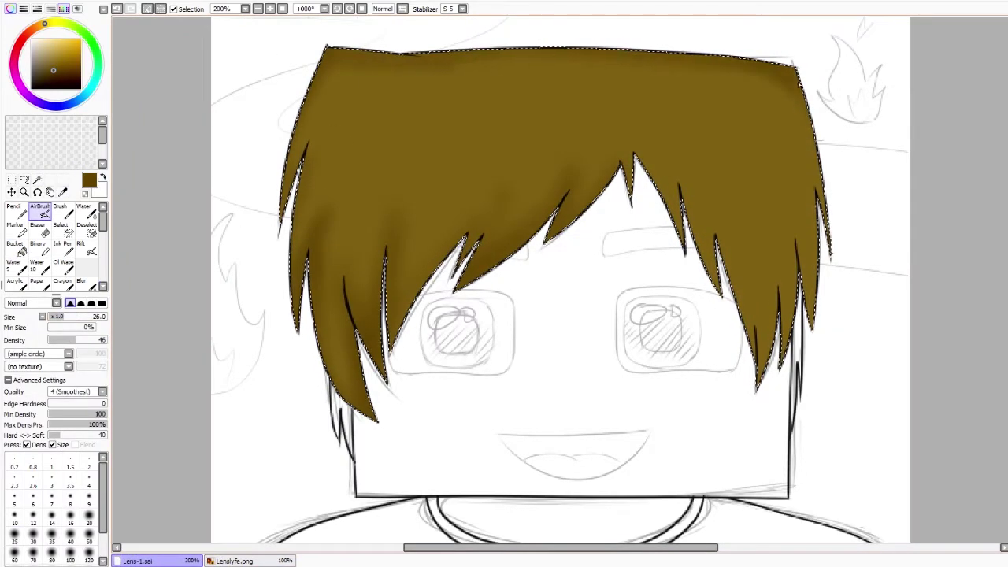
pyautogui.moveTo(275, 331)
pyautogui.mouseDown()
pyautogui.moveTo(378, 252)
pyautogui.moveTo(473, 252)
pyautogui.moveTo(504, 236)
pyautogui.moveTo(353, 219)
pyautogui.moveTo(551, 276)
pyautogui.moveTo(472, 260)
pyautogui.moveTo(606, 197)
pyautogui.moveTo(747, 339)
pyautogui.moveTo(787, 265)
pyautogui.moveTo(552, 204)
pyautogui.moveTo(606, 189)
pyautogui.moveTo(349, 304)
pyautogui.moveTo(551, 205)
pyautogui.moveTo(416, 55)
pyautogui.mouseUp()
# Pick a lighter hair brown from Lenslyfe.png and draw fine strands across the hair with the Pencil at size 3.5.
pyautogui.click(63, 191)
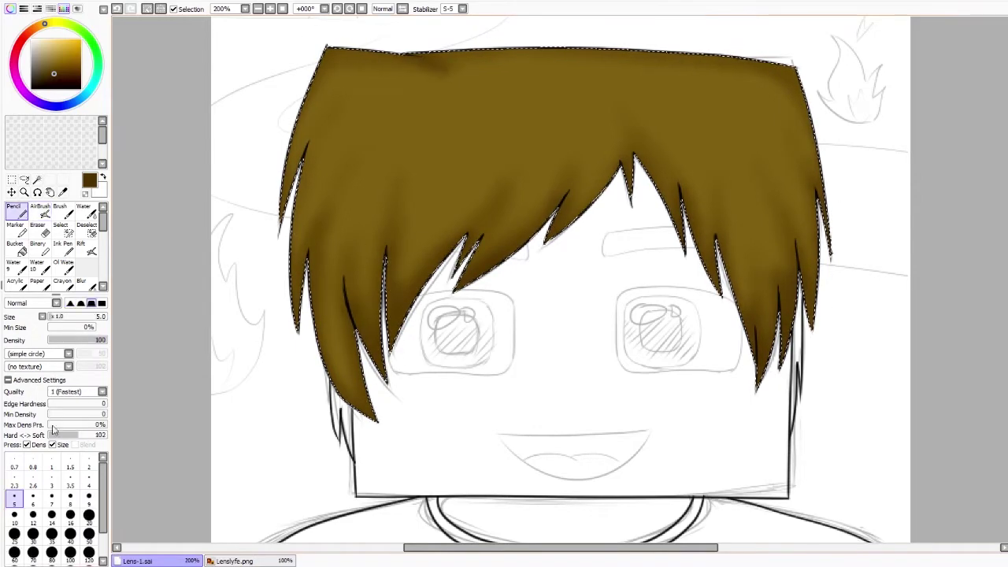
pyautogui.click(234, 561)
pyautogui.click(558, 213)
pyautogui.click(137, 561)
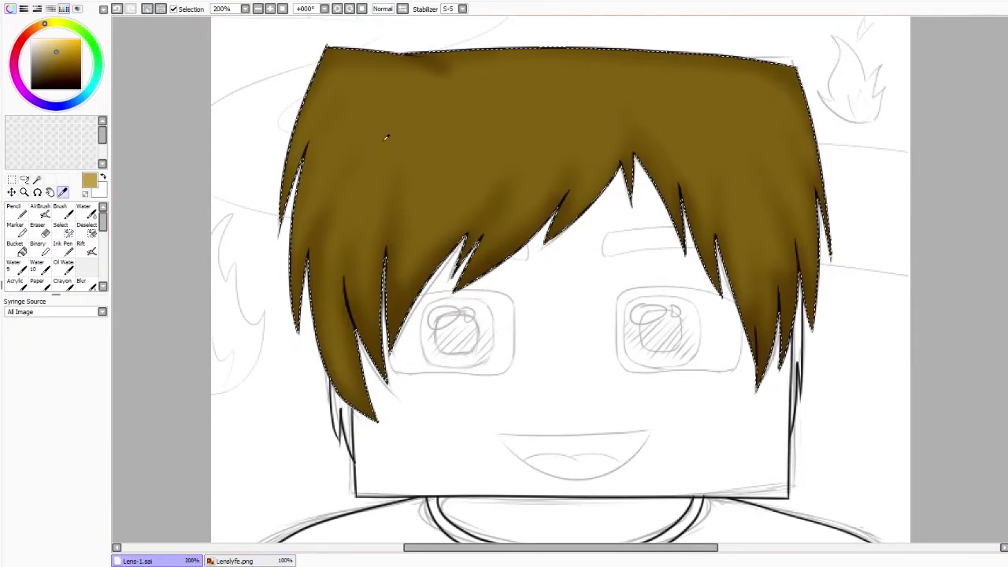
pyautogui.press('-')
pyautogui.click(234, 561)
pyautogui.click(581, 189)
pyautogui.click(137, 561)
pyautogui.click(13, 211)
pyautogui.moveTo(456, 216); pyautogui.dragTo(473, 299)
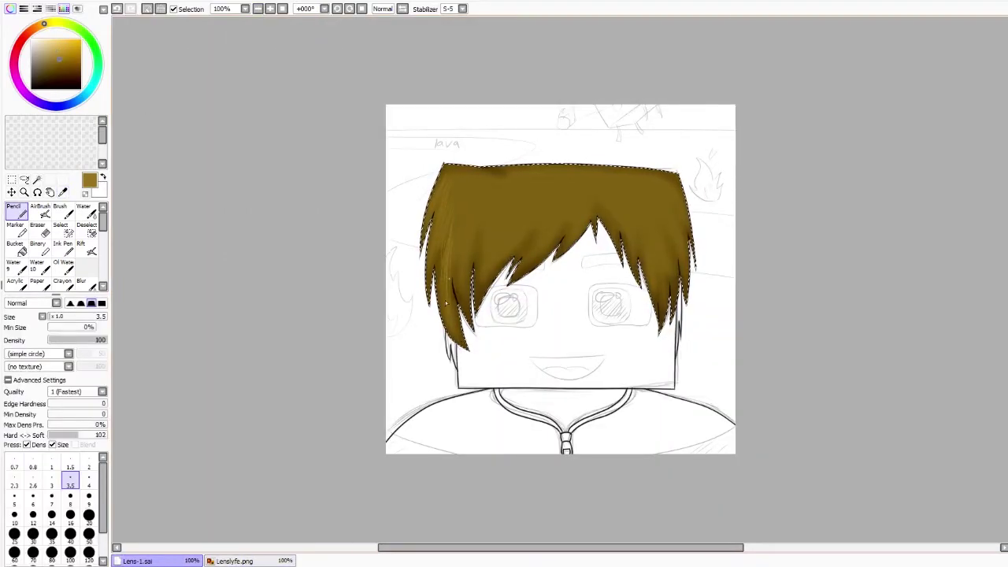
pyautogui.moveTo(462, 207)
pyautogui.mouseDown()
pyautogui.moveTo(468, 270)
pyautogui.moveTo(503, 211)
pyautogui.moveTo(479, 293)
pyautogui.moveTo(519, 220)
pyautogui.moveTo(542, 213)
pyautogui.moveTo(546, 245)
pyautogui.moveTo(537, 227)
pyautogui.moveTo(526, 249)
pyautogui.moveTo(579, 218)
pyautogui.moveTo(592, 194)
pyautogui.moveTo(509, 230)
pyautogui.moveTo(596, 192)
pyautogui.moveTo(632, 245)
pyautogui.moveTo(630, 206)
pyautogui.moveTo(668, 256)
pyautogui.moveTo(647, 222)
pyautogui.moveTo(655, 292)
pyautogui.moveTo(675, 265)
pyautogui.mouseUp()
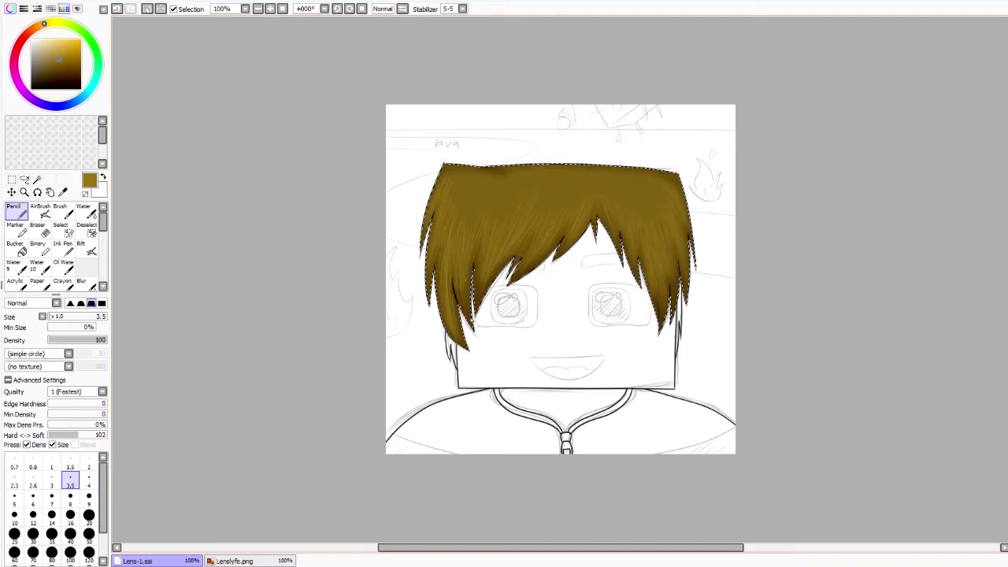
# Lasso a jagged band across the hair strands and apply a Brightness and Contrast adjustment to it.
pyautogui.click(24, 180)
pyautogui.moveTo(438, 185)
pyautogui.mouseDown()
pyautogui.moveTo(462, 249)
pyautogui.moveTo(496, 244)
pyautogui.mouseUp()
pyautogui.click(64, 8)
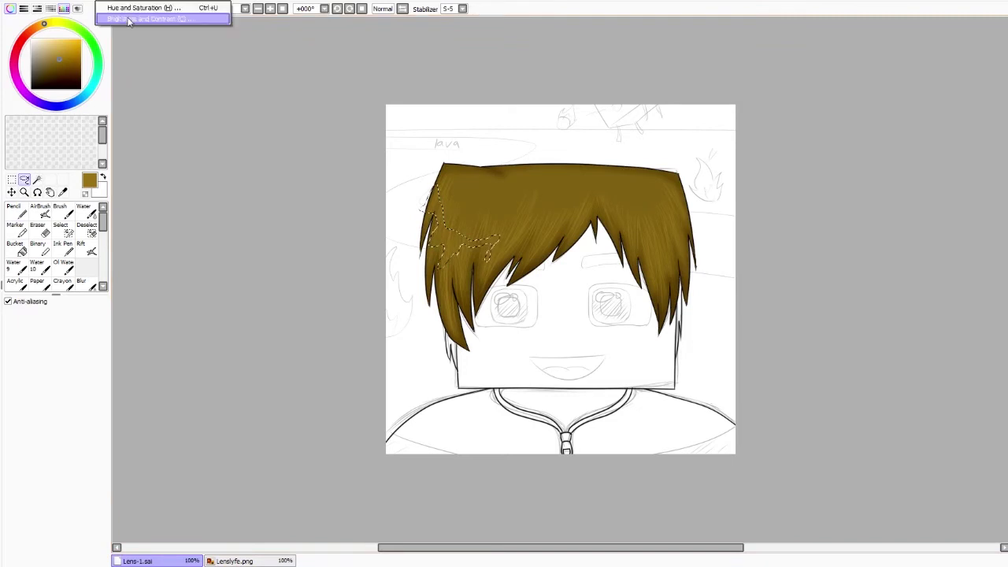
pyautogui.click(147, 16)
pyautogui.click(187, 272)
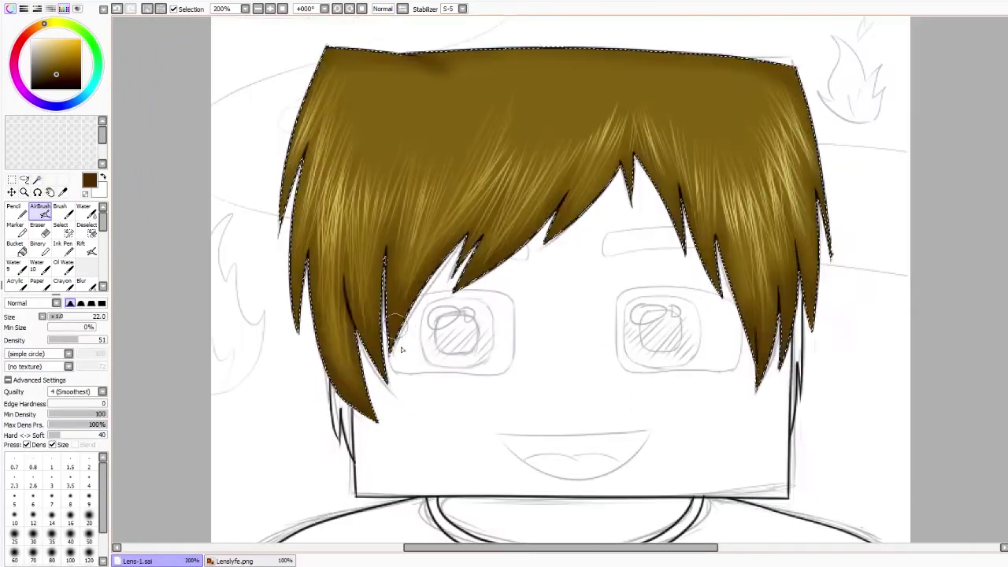
# Deepen the shadows around the highlighted strands, hair tips and upper right corner with dark brown Airbrush strokes, then clear the selection.
pyautogui.moveTo(504, 212)
pyautogui.mouseDown()
pyautogui.moveTo(623, 169)
pyautogui.moveTo(583, 196)
pyautogui.mouseUp()
pyautogui.moveTo(370, 315)
pyautogui.mouseDown()
pyautogui.moveTo(797, 228)
pyautogui.moveTo(384, 331)
pyautogui.moveTo(469, 260)
pyautogui.moveTo(370, 378)
pyautogui.moveTo(464, 268)
pyautogui.mouseUp()
pyautogui.moveTo(642, 43)
pyautogui.mouseDown()
pyautogui.moveTo(441, 300)
pyautogui.moveTo(819, 205)
pyautogui.mouseUp()
pyautogui.hotkey('ctrl', 'd')
# Reselect the hair and softly darken its upper part with the Airbrush at size 68 and density 16.
pyautogui.press('-')
pyautogui.moveTo(67, 340); pyautogui.dragTo(57, 339)
pyautogui.click(70, 535)
pyautogui.click(93, 317)
pyautogui.click(37, 179)
pyautogui.click(552, 205)
pyautogui.click(40, 211)
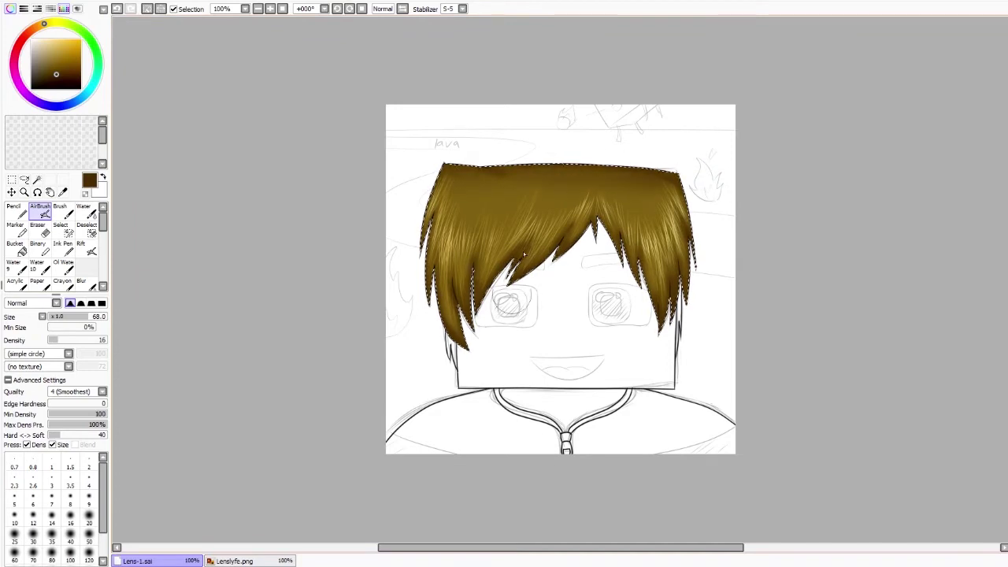
pyautogui.hotkey('ctrl', 'd')
# Select the small back locks on both sides of the face and colour them dark brown with the Airbrush.
pyautogui.click(37, 179)
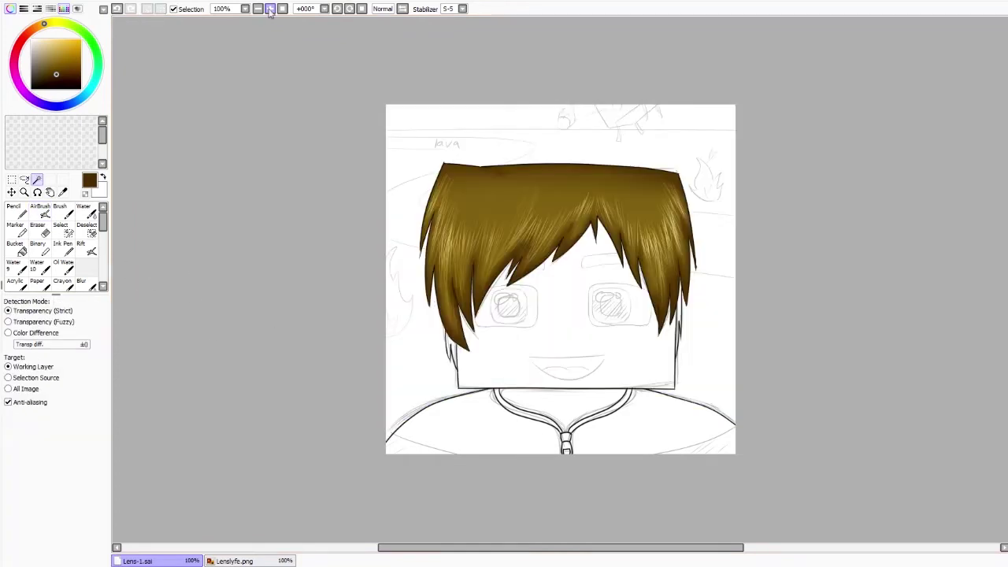
pyautogui.press('+')
pyautogui.press('n')
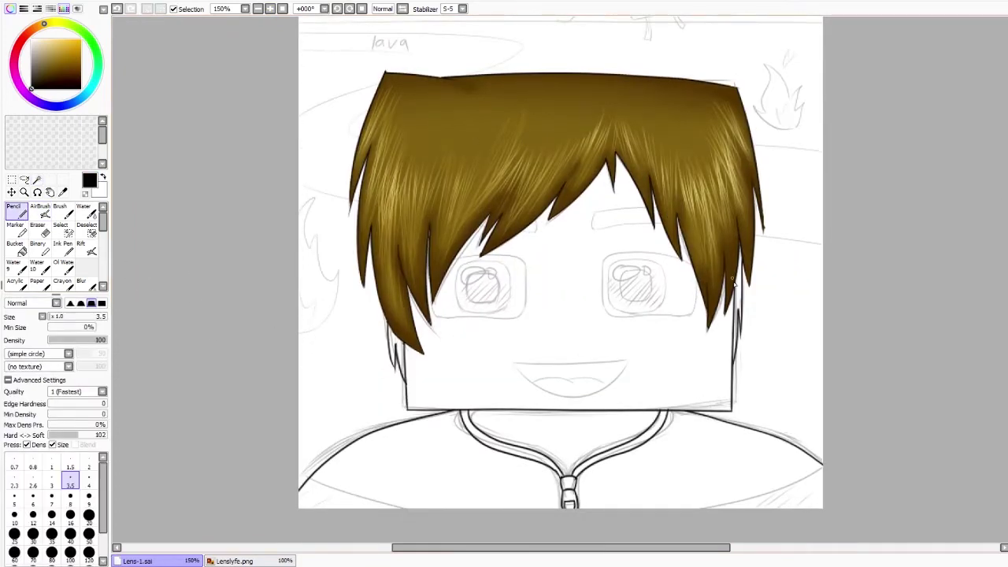
pyautogui.press('w')
pyautogui.click(397, 331)
pyautogui.click(739, 314)
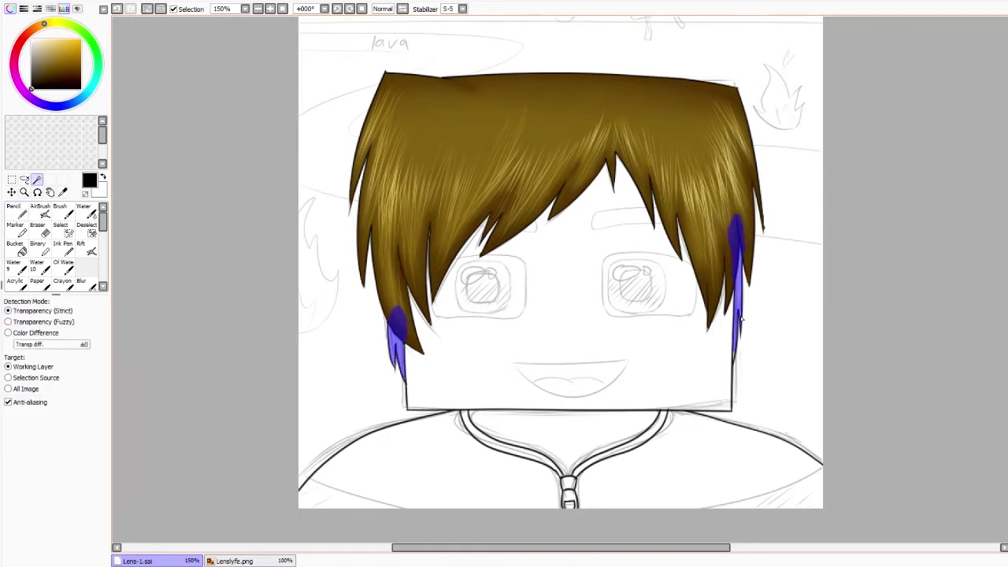
pyautogui.keyDown('alt'); pyautogui.click(596, 207); pyautogui.keyUp('alt')
pyautogui.press('v')
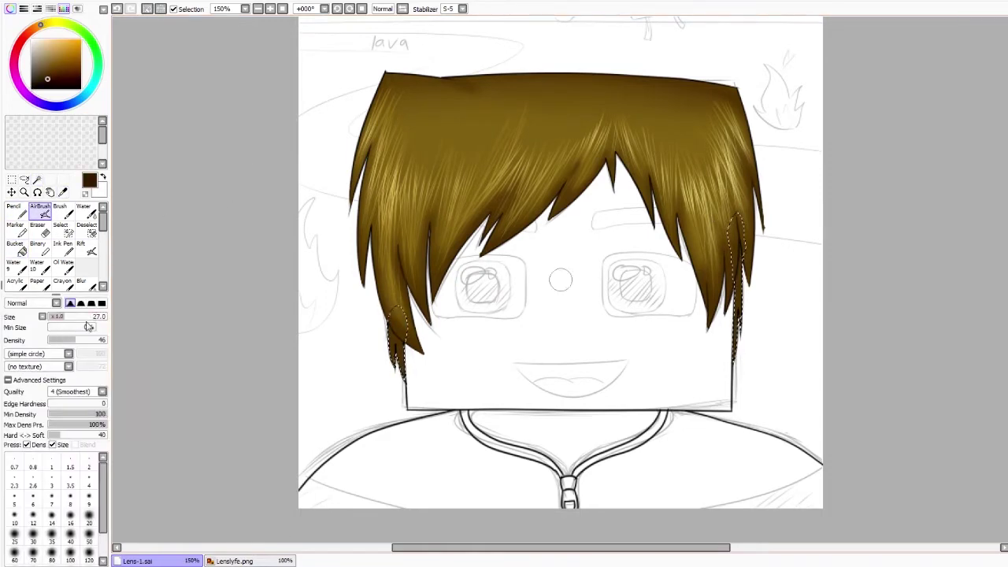
pyautogui.hotkey('ctrl', 'd')
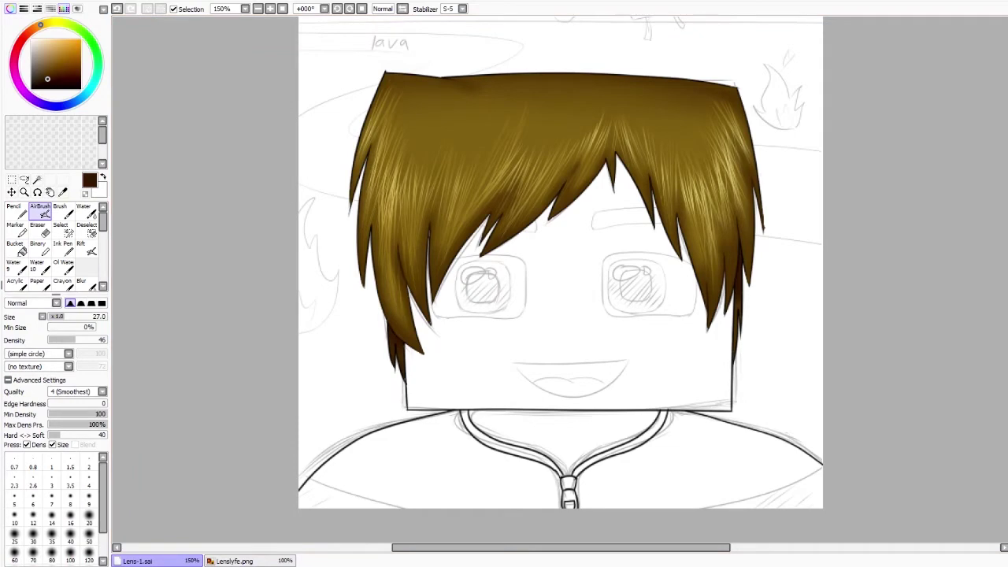
pyautogui.hotkey('ctrl', 'z')
# Sample the skin tone from the face in Lenslyfe.png and fill the character's face with it.
pyautogui.click(63, 192)
pyautogui.hotkey('ctrl', 'Tab')
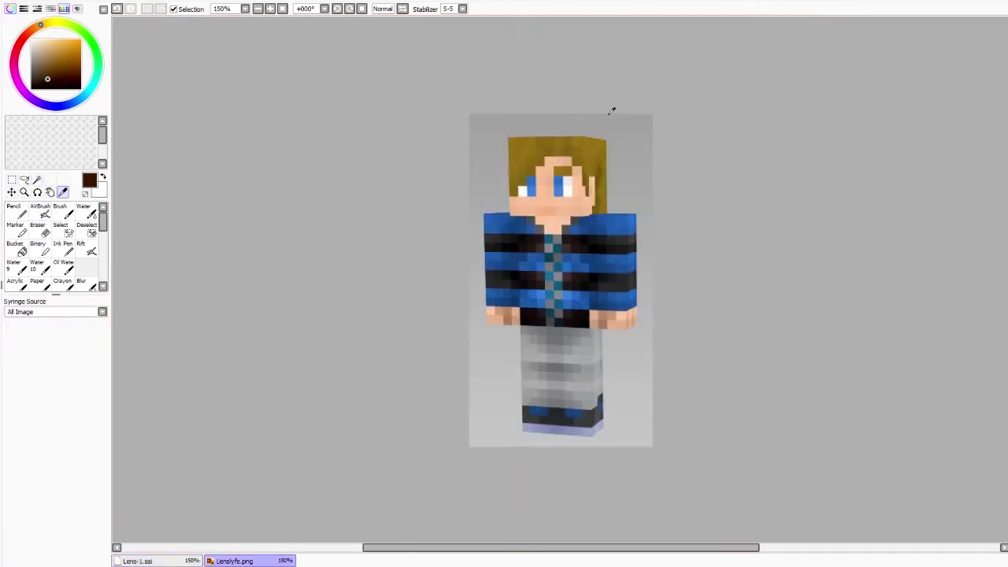
pyautogui.click(549, 170)
pyautogui.hotkey('ctrl', 'Tab')
pyautogui.click(16, 247)
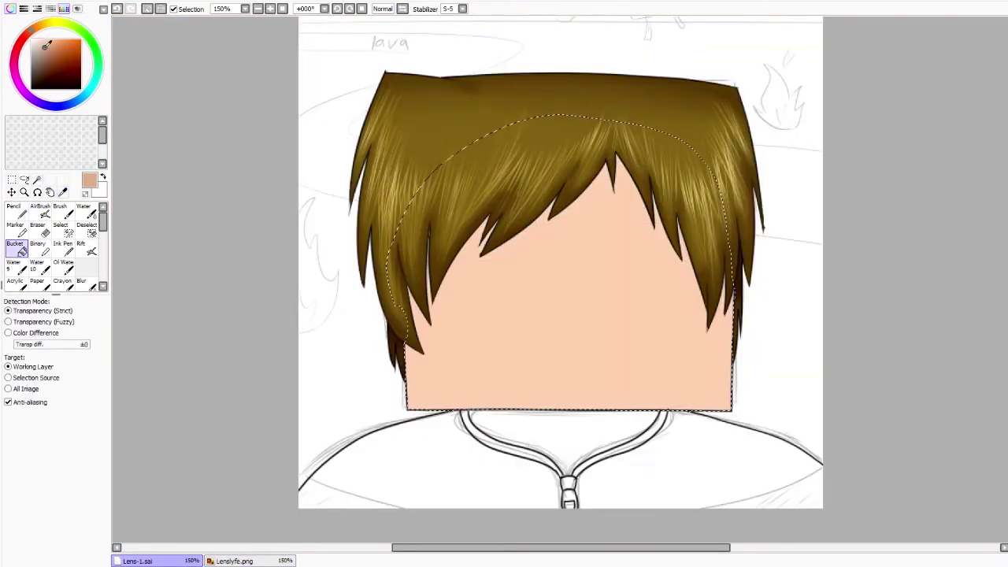
# Shade the face's edges and the area under the fringe with a darker skin tone using the Airbrush, and blend it with Blur.
pyautogui.click(39, 209)
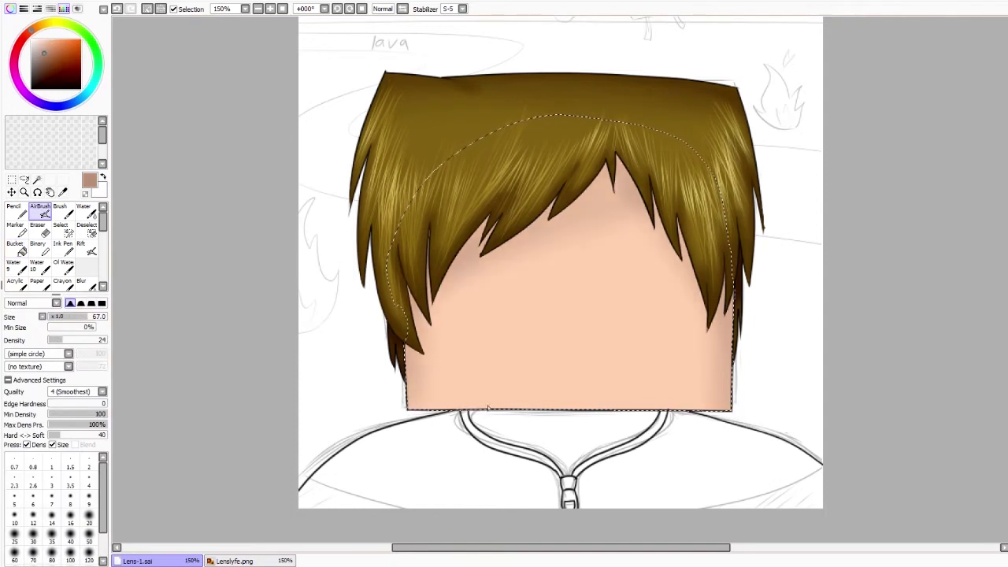
pyautogui.moveTo(46, 52); pyautogui.dragTo(54, 61)
pyautogui.moveTo(62, 340); pyautogui.dragTo(51, 340)
pyautogui.moveTo(615, 402); pyautogui.dragTo(472, 408)
pyautogui.moveTo(622, 206); pyautogui.dragTo(699, 335)
pyautogui.moveTo(441, 276); pyautogui.dragTo(390, 166)
pyautogui.moveTo(472, 267)
pyautogui.mouseDown()
pyautogui.moveTo(520, 237)
pyautogui.moveTo(449, 235)
pyautogui.moveTo(543, 229)
pyautogui.moveTo(599, 173)
pyautogui.moveTo(662, 237)
pyautogui.moveTo(425, 197)
pyautogui.moveTo(686, 157)
pyautogui.moveTo(495, 224)
pyautogui.moveTo(614, 189)
pyautogui.mouseUp()
pyautogui.press('b')
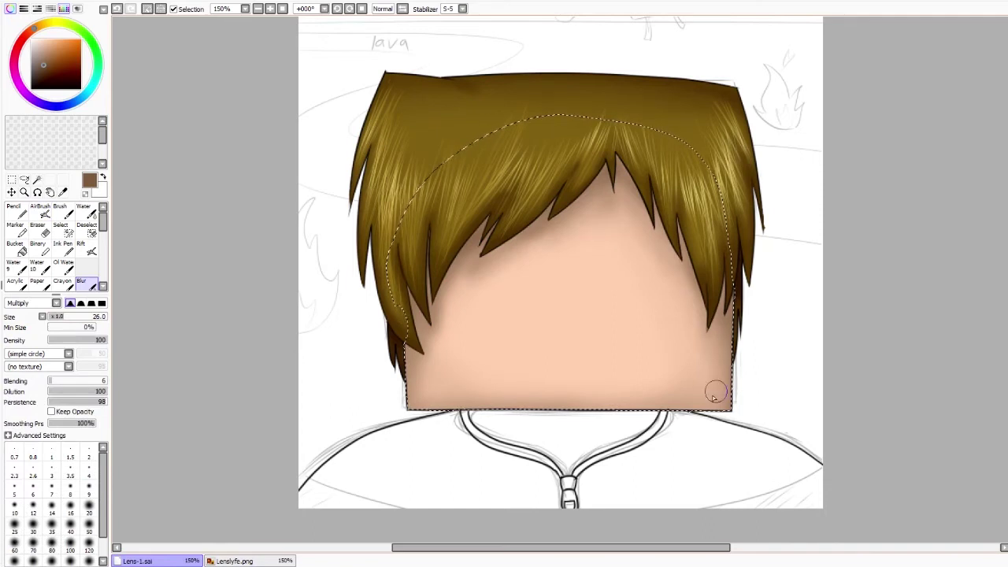
pyautogui.hotkey('ctrl', 'd')
# Select the neck area inside the collar, fill it with the face's skin tone and shade it with the Airbrush.
pyautogui.click(37, 180)
pyautogui.click(563, 437)
pyautogui.click(15, 247)
pyautogui.keyDown('alt'); pyautogui.click(466, 364); pyautogui.keyUp('alt')
pyautogui.click(563, 437)
pyautogui.click(40, 211)
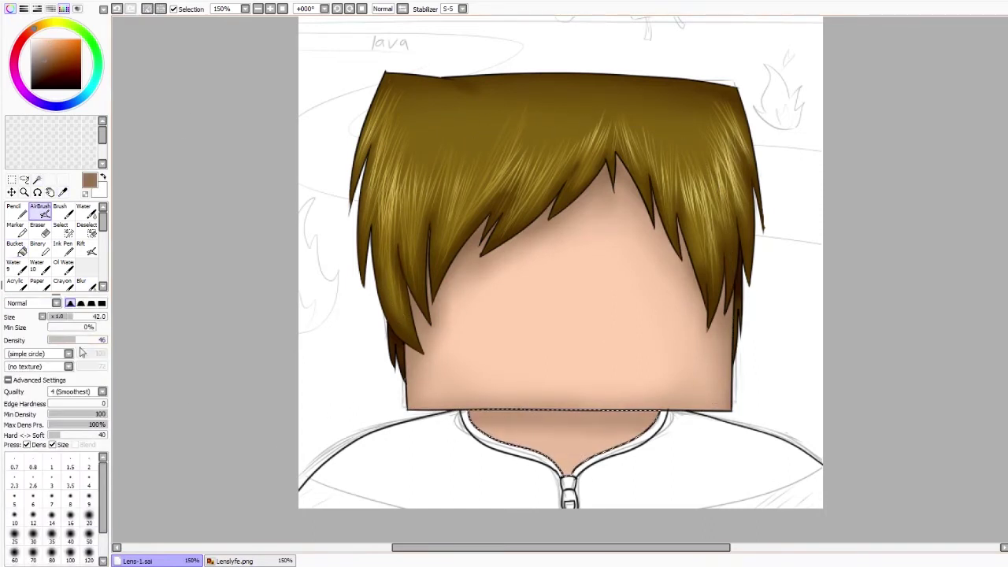
# Select both halves of the jacket and fill them with the blue sampled from the jacket in Lenslyfe.png.
pyautogui.click(37, 180)
pyautogui.click(473, 473)
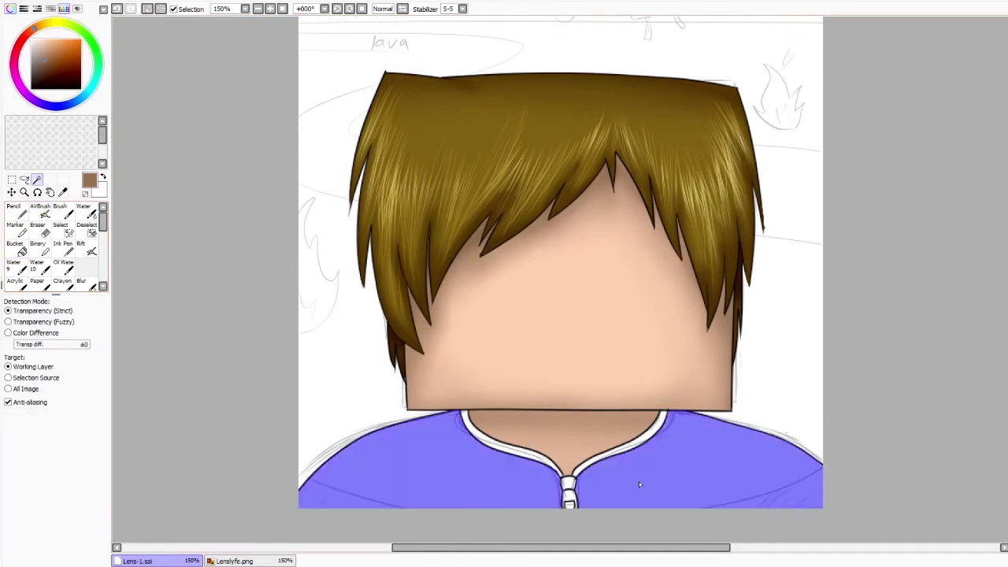
pyautogui.click(234, 560)
pyautogui.keyDown('alt'); pyautogui.click(551, 252); pyautogui.keyUp('alt')
pyautogui.click(184, 562)
# Shade the jacket's lower edge and collar area in dark blue with the Airbrush at size 62 and density 20.
pyautogui.click(61, 67)
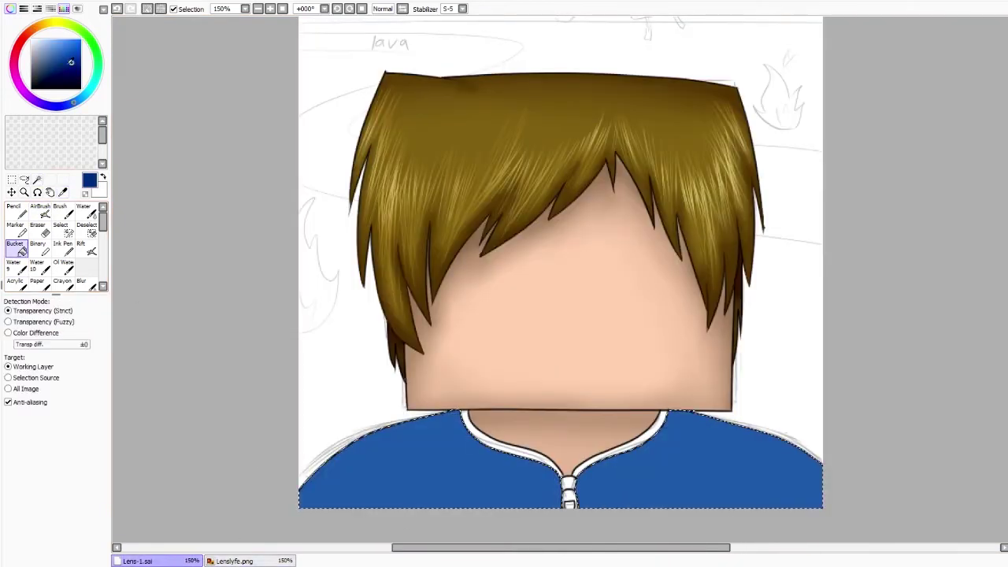
pyautogui.click(39, 211)
pyautogui.moveTo(307, 489)
pyautogui.mouseDown()
pyautogui.moveTo(360, 513)
pyautogui.moveTo(612, 482)
pyautogui.mouseUp()
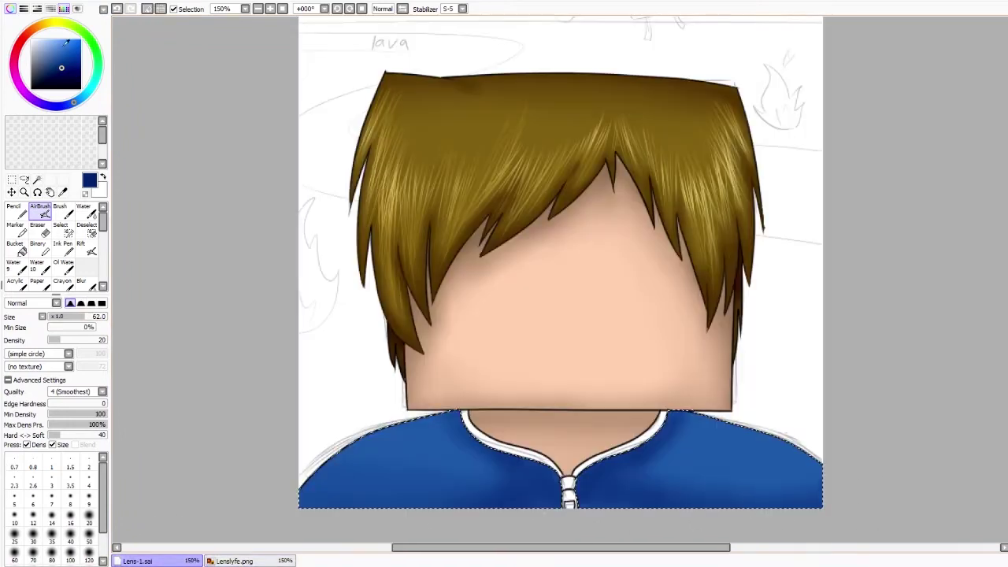
pyautogui.keyDown('alt'); pyautogui.click(803, 472); pyautogui.keyUp('alt')
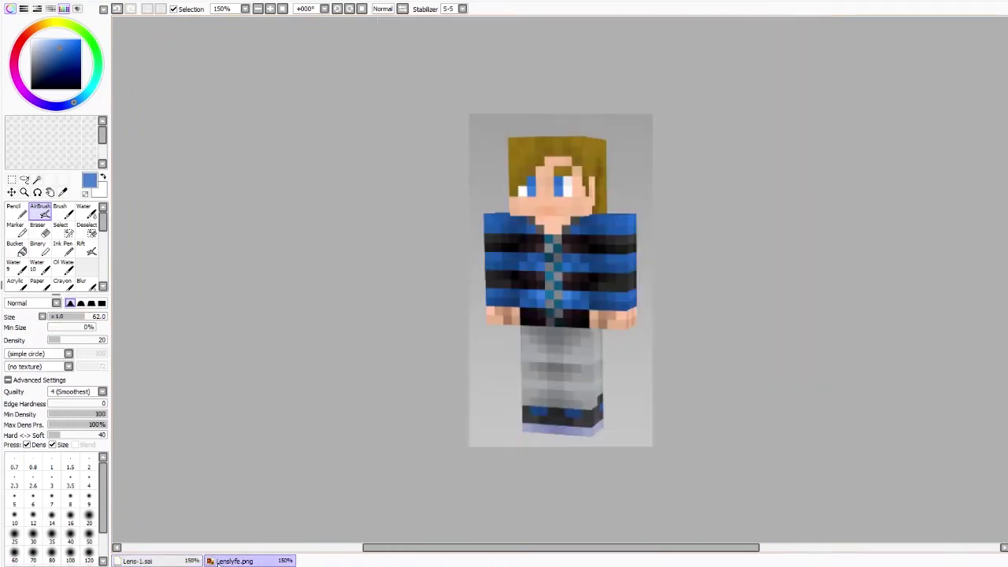
# Paint the jacket's lower panels black with the Pencil at size 37, then shade them lightly in grey with the Airbrush at size 57.
pyautogui.click(235, 561)
pyautogui.click(137, 561)
pyautogui.click(16, 212)
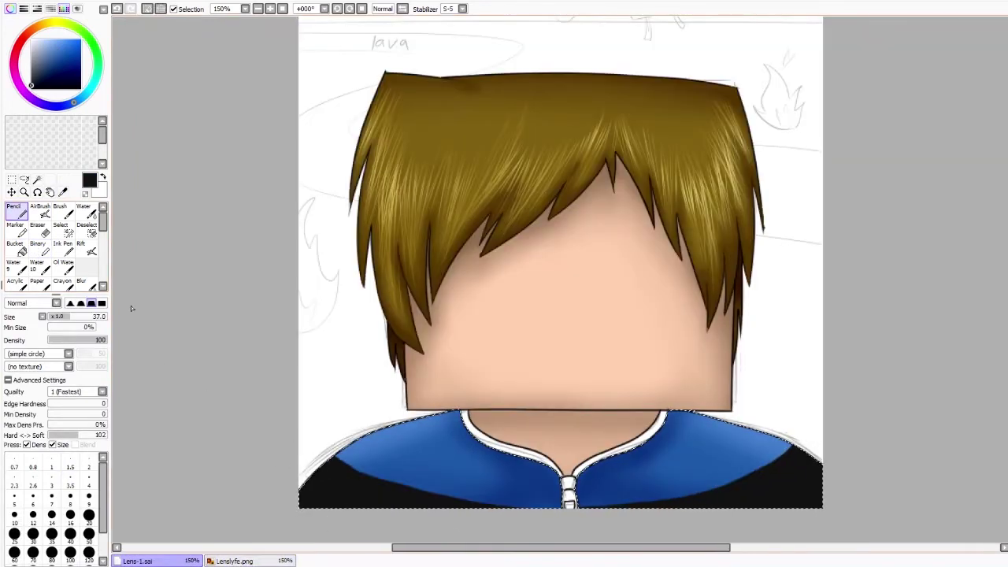
pyautogui.press('v')
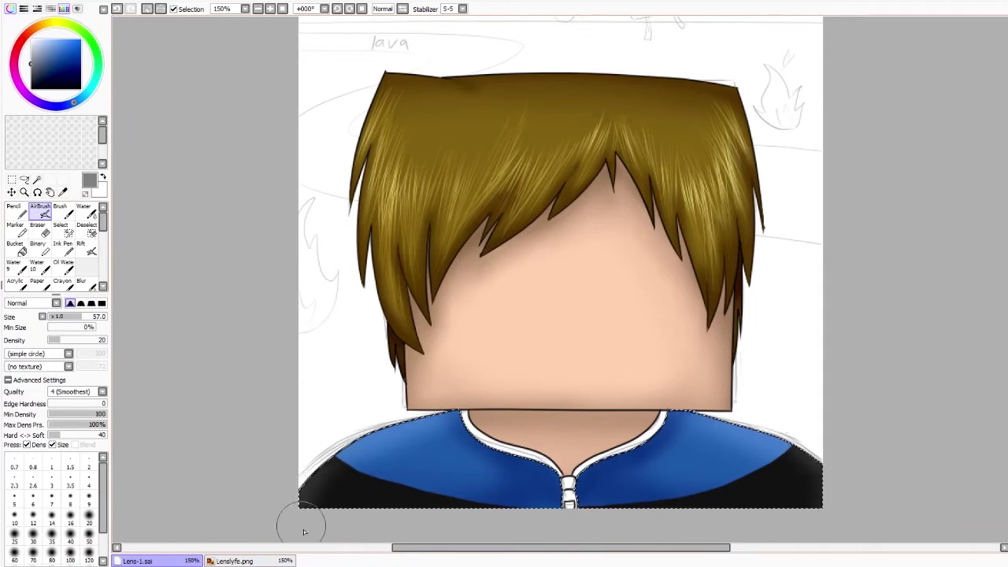
# Select the collar trim, fill it with grey sampled from Lenslyfe.png and shade it in black with the Airbrush at size 25.
pyautogui.press('w')
pyautogui.click(547, 461)
pyautogui.click(234, 561)
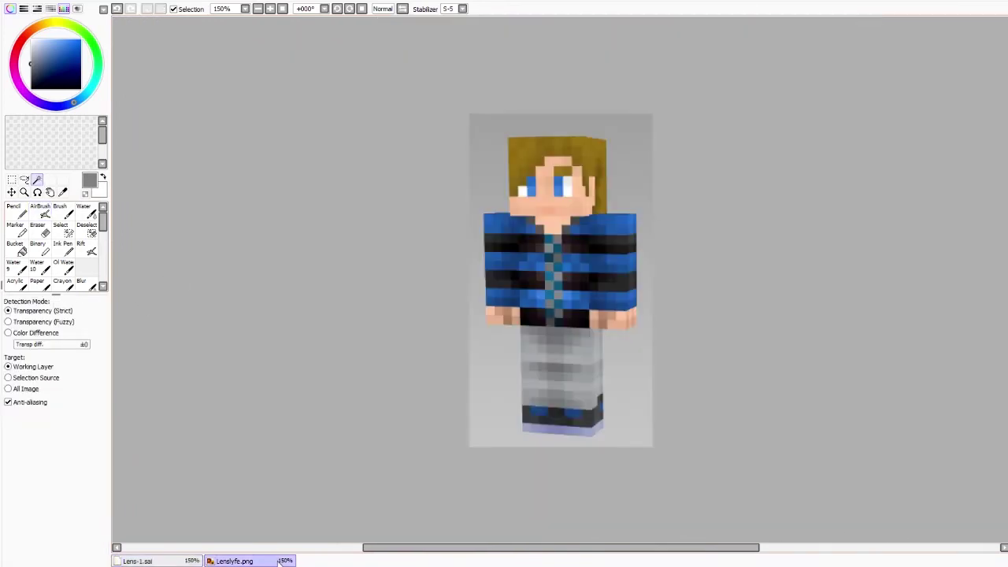
pyautogui.press('i')
pyautogui.click(184, 562)
pyautogui.press('v')
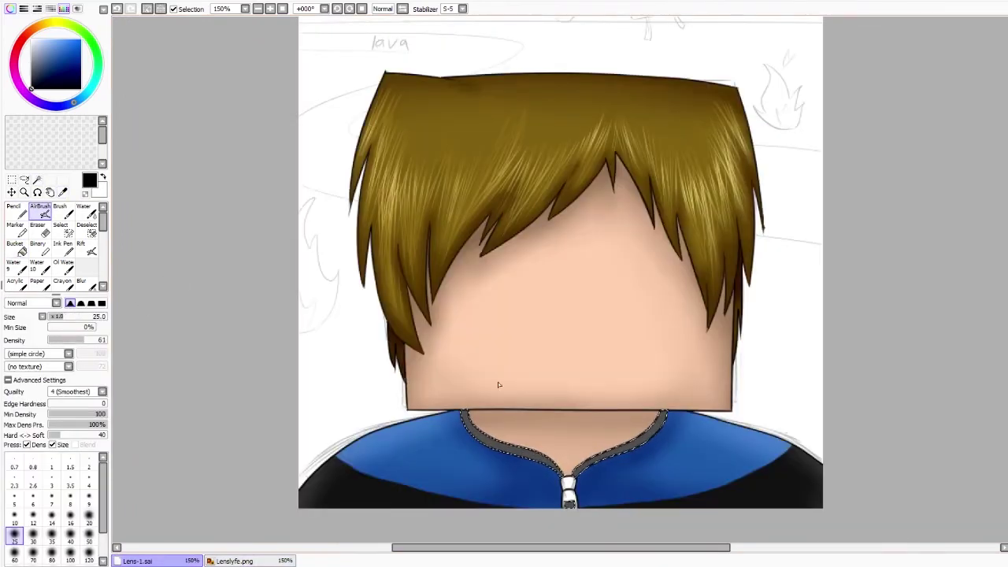
pyautogui.hotkey('ctrl', 'd')
# Select the zipper pieces, fill them with grey sampled from Lenslyfe.png and shade them with the Airbrush.
pyautogui.press('w')
pyautogui.click(574, 501)
pyautogui.click(233, 561)
pyautogui.press('i')
pyautogui.click(137, 560)
pyautogui.click(571, 504)
pyautogui.press('v')
pyautogui.moveTo(568, 500)
pyautogui.mouseDown()
pyautogui.moveTo(575, 484)
pyautogui.moveTo(571, 496)
pyautogui.mouseUp()
# Add small white highlights to the zipper area with the Pencil at size 4.
pyautogui.click(31, 45)
pyautogui.press('n')
pyautogui.hotkey('ctrl', '+')
pyautogui.hotkey('ctrl', '+')
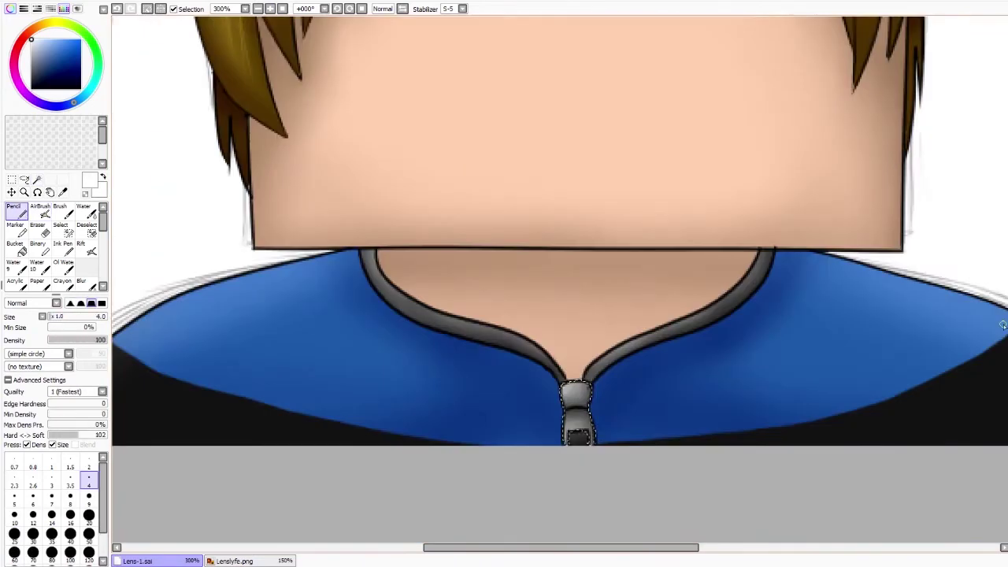
pyautogui.hotkey('ctrl', '0')
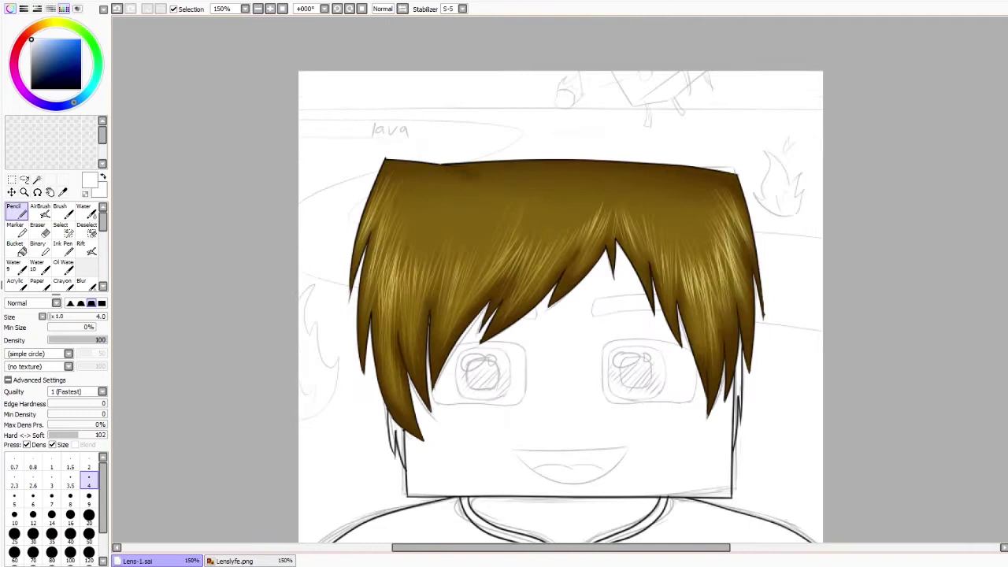
# Ink the outline of the eye on the right side of the face in black with the Pencil at size 3.5 and clean it up.
pyautogui.scroll(-3, 561, 276)
pyautogui.click(30, 87)
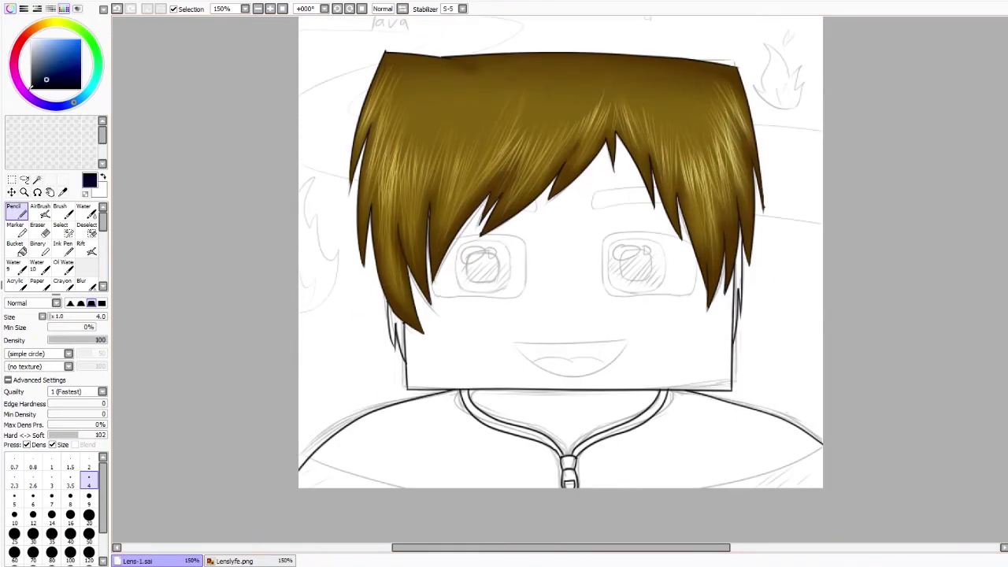
pyautogui.click(70, 477)
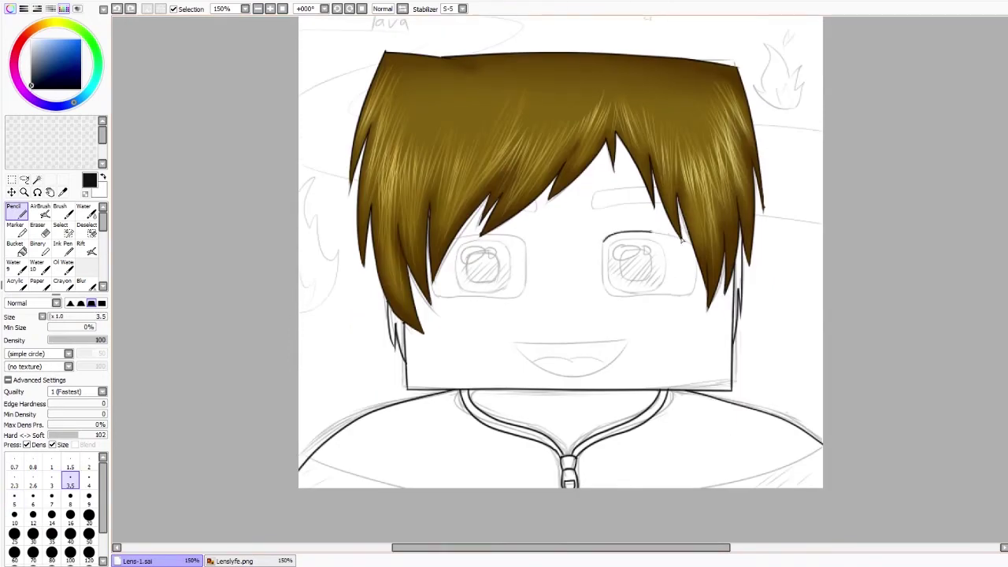
pyautogui.moveTo(601, 254); pyautogui.dragTo(692, 299)
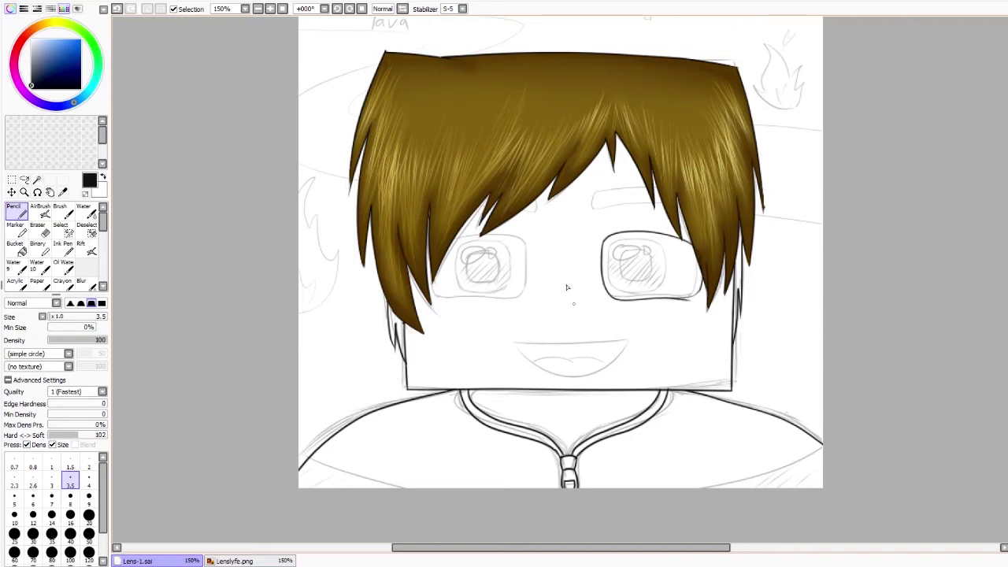
pyautogui.press('e')
pyautogui.click(22, 208)
pyautogui.press(']')
pyautogui.press(']')
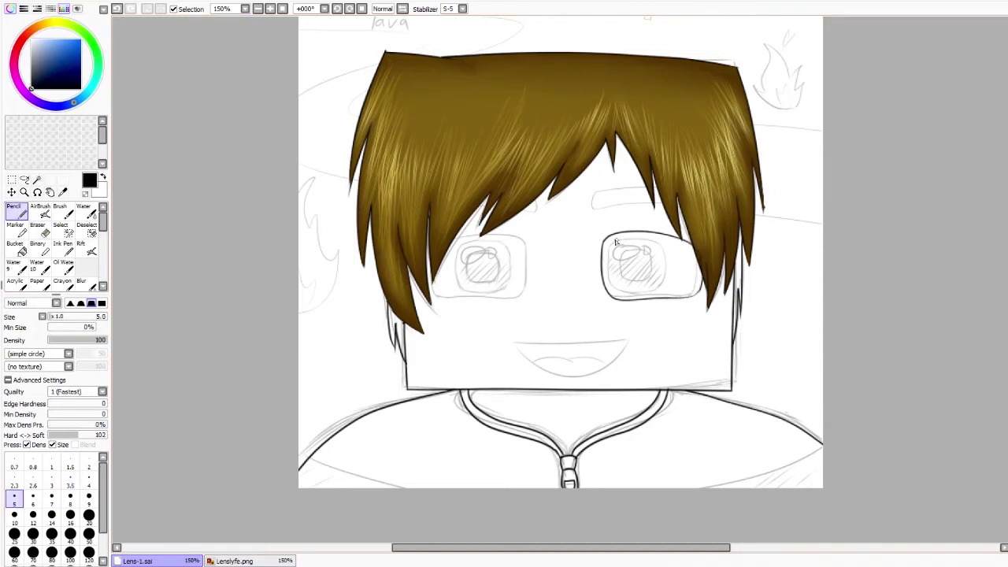
# Select the inside of the outlined eye, fill it with light grey and shade its edges in darker grey with the Airbrush.
pyautogui.click(37, 179)
pyautogui.click(646, 267)
pyautogui.click(40, 207)
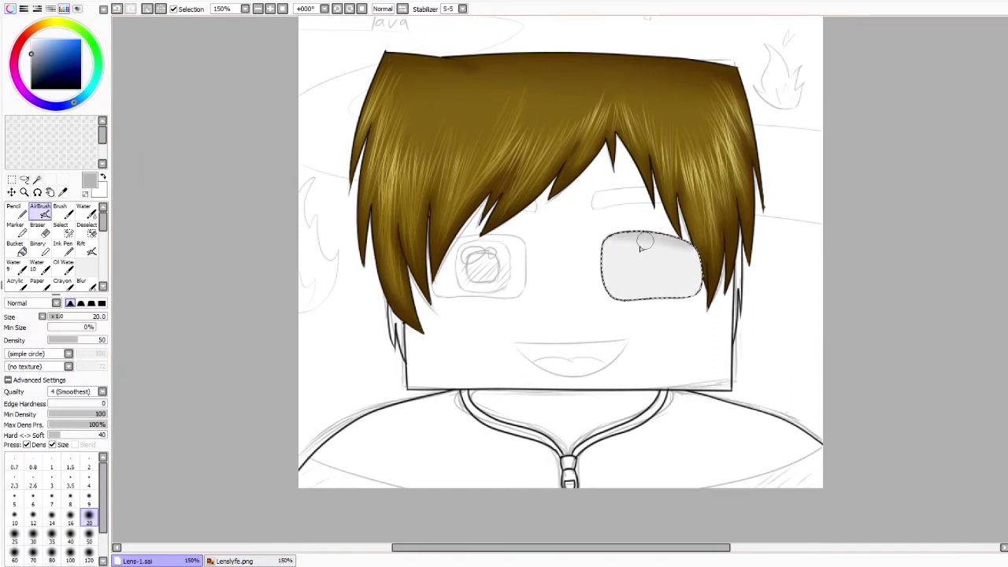
pyautogui.moveTo(678, 235)
pyautogui.mouseDown()
pyautogui.moveTo(581, 281)
pyautogui.moveTo(744, 266)
pyautogui.moveTo(607, 260)
pyautogui.moveTo(693, 271)
pyautogui.moveTo(704, 244)
pyautogui.moveTo(709, 276)
pyautogui.moveTo(610, 252)
pyautogui.moveTo(646, 236)
pyautogui.mouseUp()
pyautogui.press(']')
pyautogui.press(']')
pyautogui.press('[')
pyautogui.press('[')
pyautogui.hotkey('ctrl', 'd')
# Outline the iris in black with the Pencil at size 5 and tidy the line with the Eraser at size 3.
pyautogui.click(13, 209)
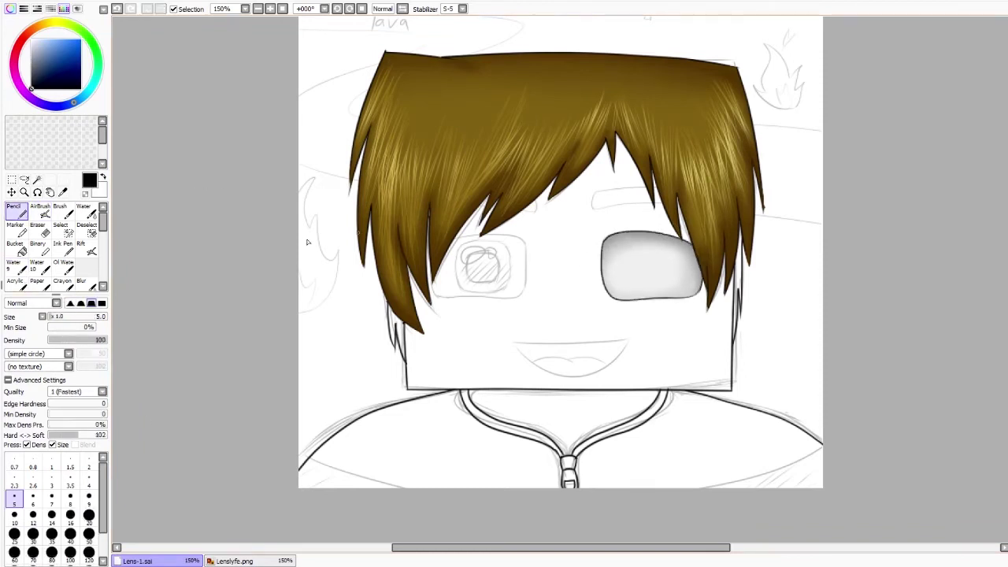
pyautogui.moveTo(611, 240); pyautogui.dragTo(641, 237)
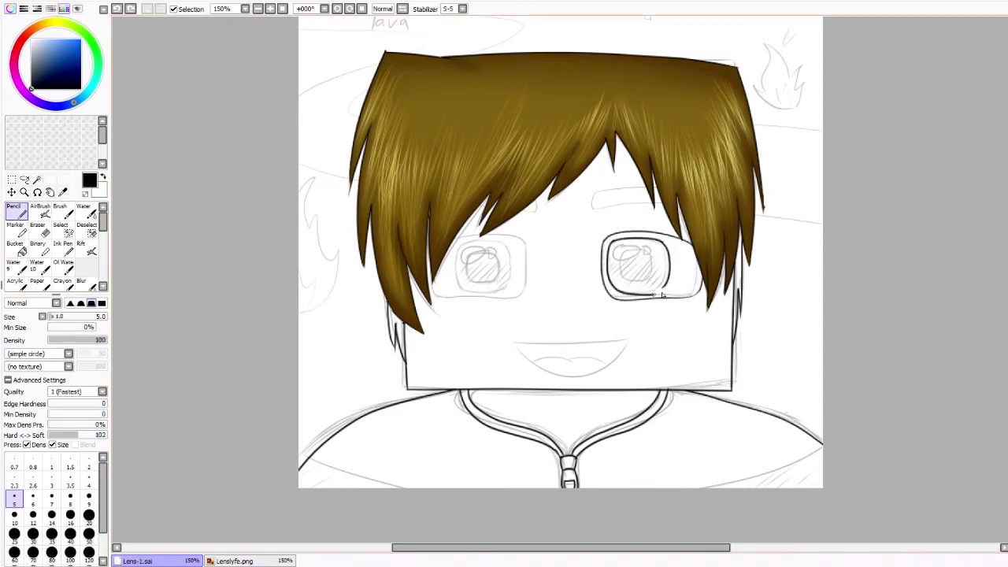
pyautogui.press('e')
pyautogui.scroll(1, 721, 305)
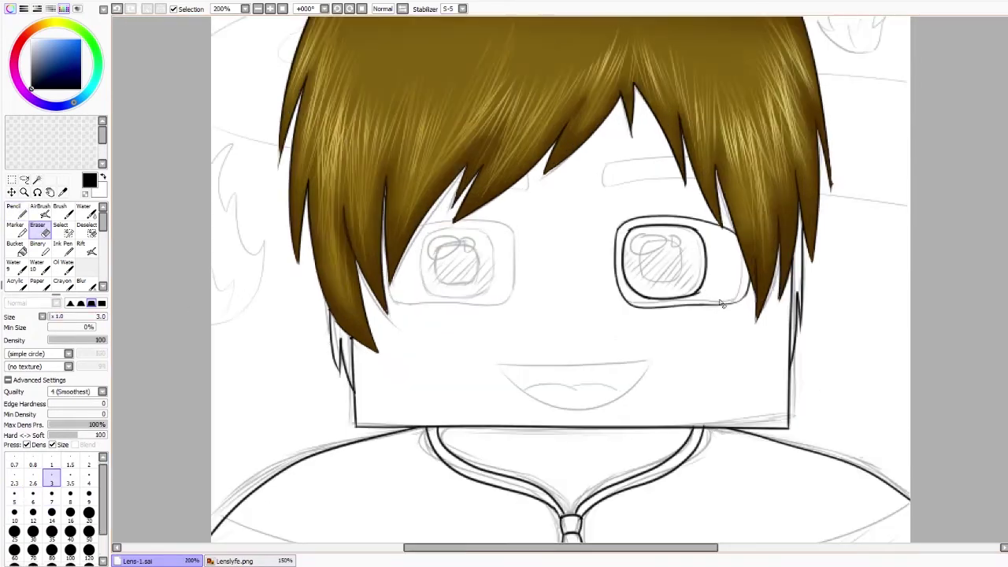
pyautogui.scroll(-1, 739, 242)
# Select the iris, fill it with blue sampled from the eye in Lenslyfe.png and shade its edges in darker blue with the Airbrush.
pyautogui.click(715, 265)
pyautogui.click(234, 561)
pyautogui.click(560, 184)
pyautogui.click(137, 560)
pyautogui.click(39, 207)
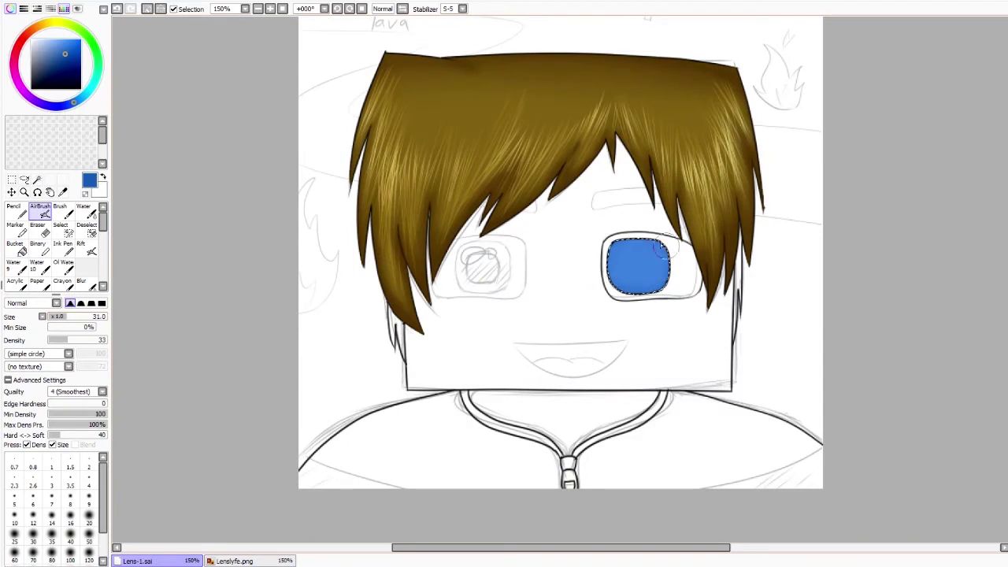
pyautogui.click(64, 63)
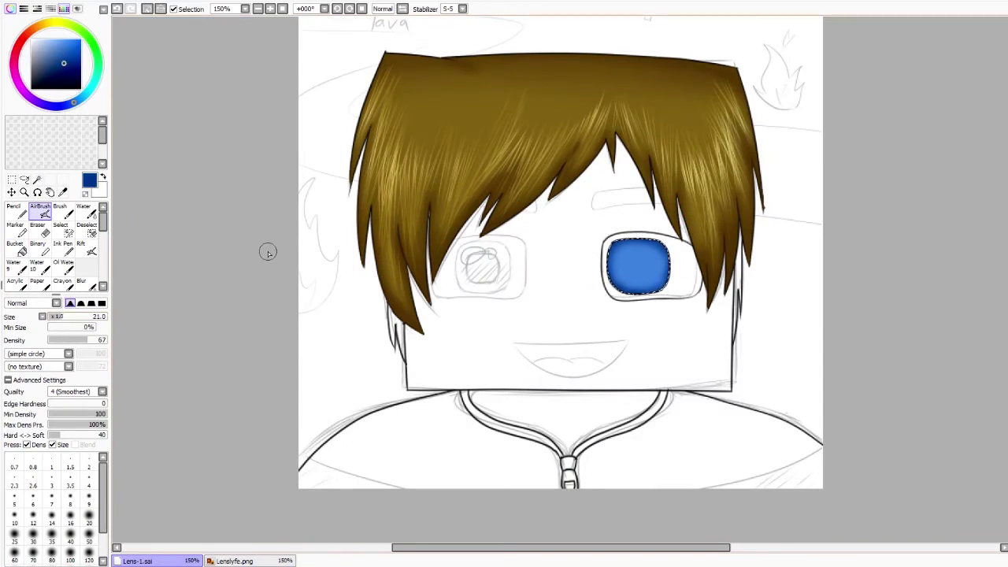
# Draw the pupil with the Pencil at size 5, fill it black, and add light blue streaks around the iris.
pyautogui.press('n')
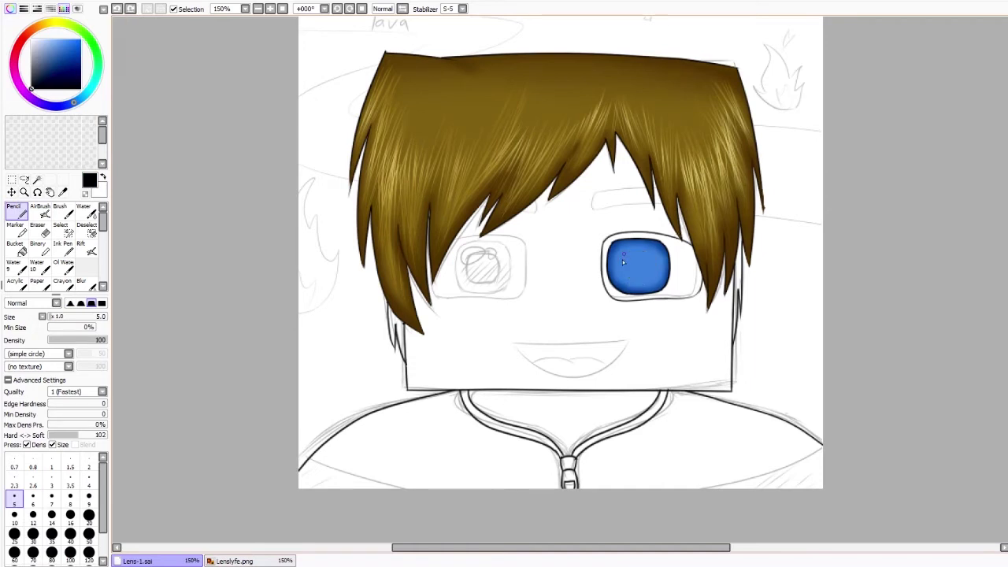
pyautogui.press('w')
pyautogui.click(639, 267)
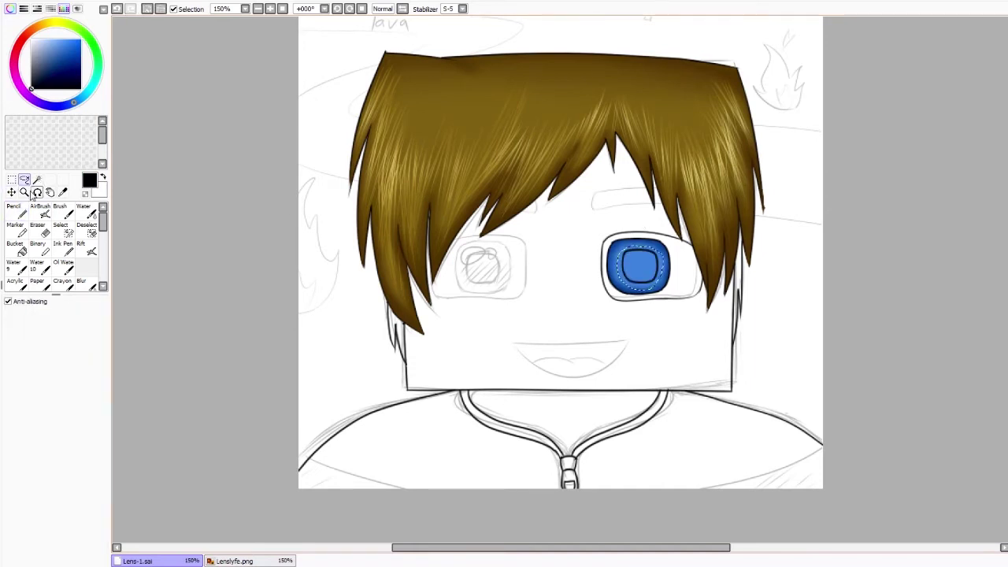
pyautogui.press('g')
pyautogui.click(641, 268)
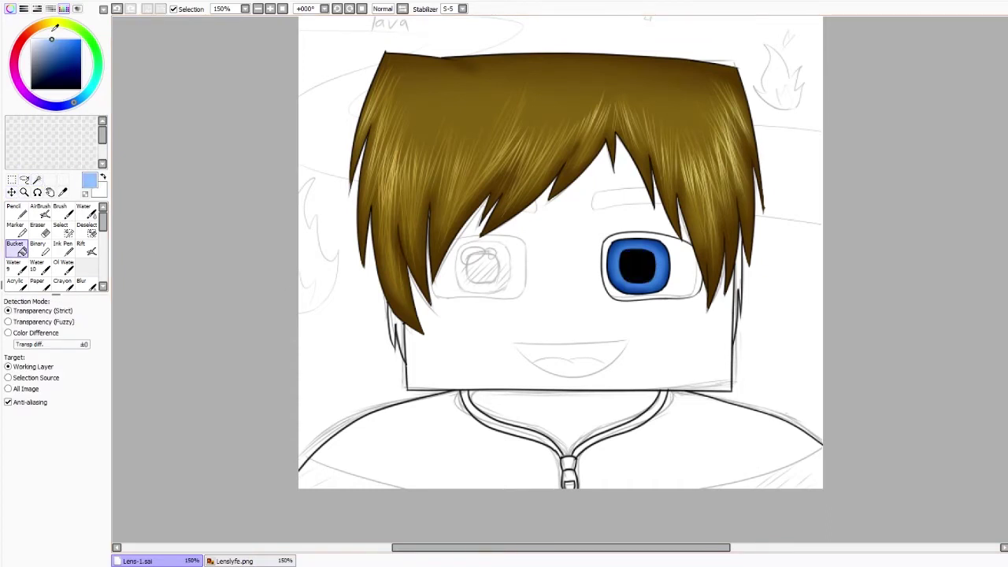
pyautogui.press('v')
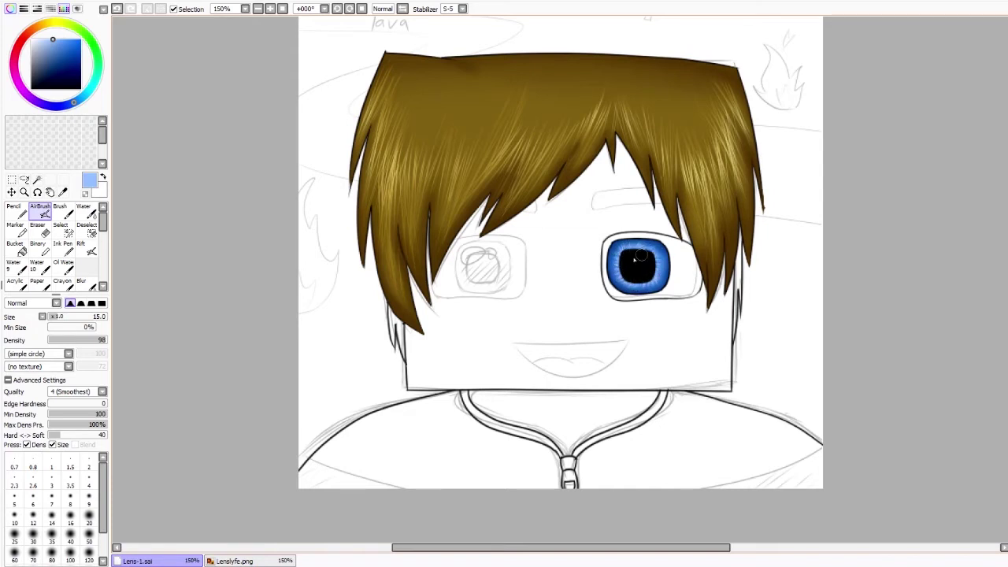
# Draw one large and one small white highlight over the top of the pupil with the Pencil and fill them in.
pyautogui.click(15, 210)
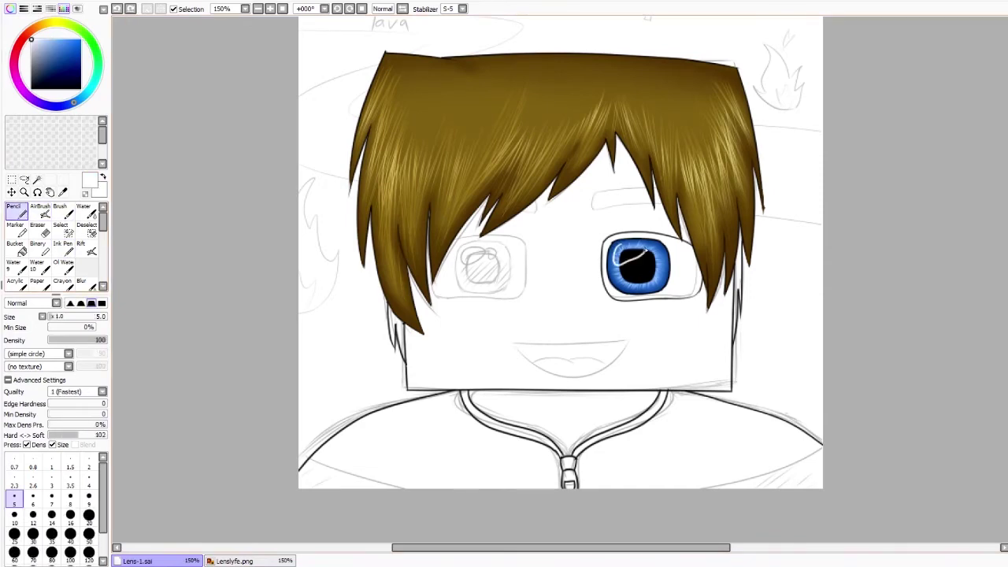
pyautogui.press('w')
pyautogui.click(621, 251)
pyautogui.press('n')
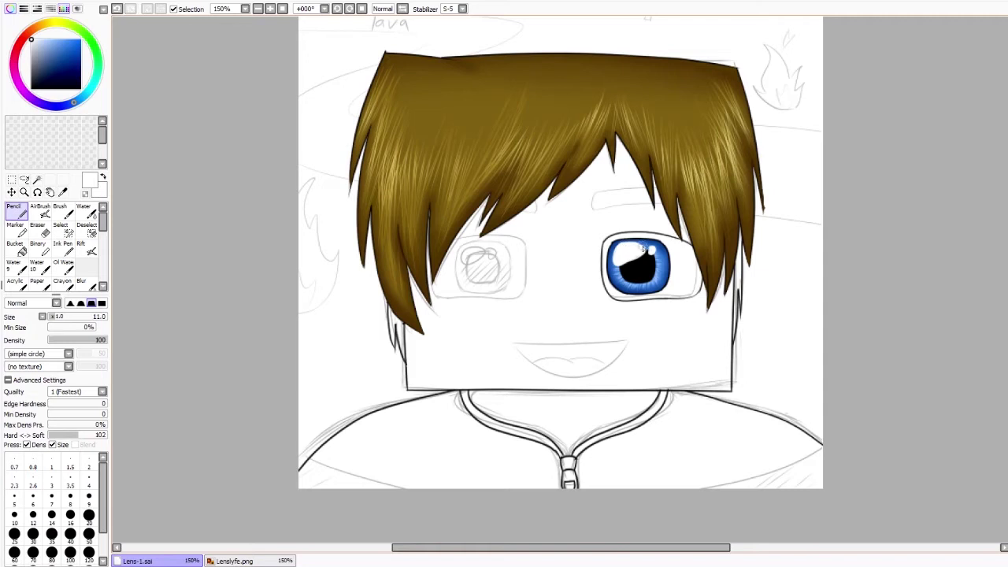
# Add a soft white reflection along the iris's lower edge with the Airbrush.
pyautogui.click(40, 208)
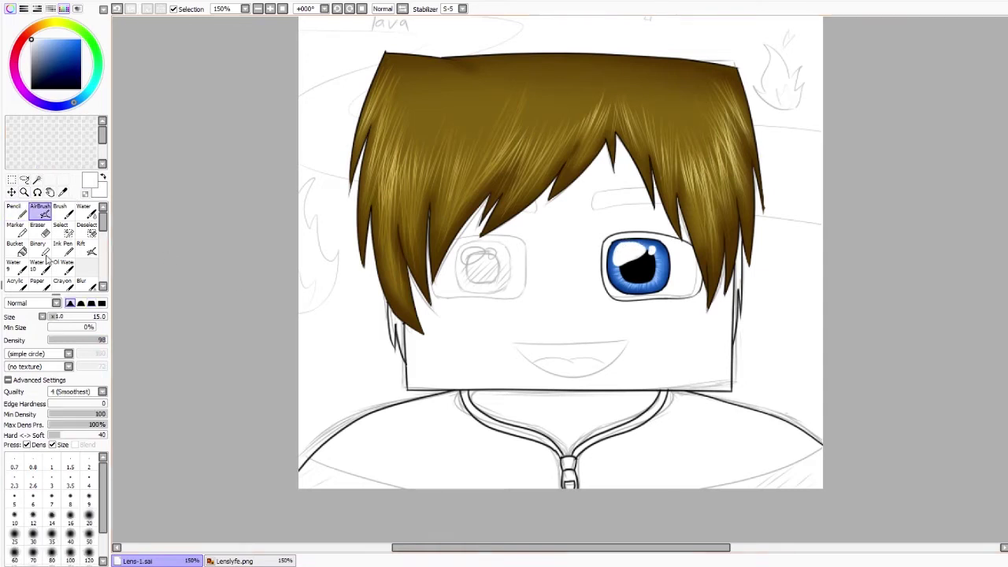
pyautogui.moveTo(660, 286)
pyautogui.mouseDown()
pyautogui.moveTo(665, 271)
pyautogui.moveTo(639, 289)
pyautogui.mouseUp()
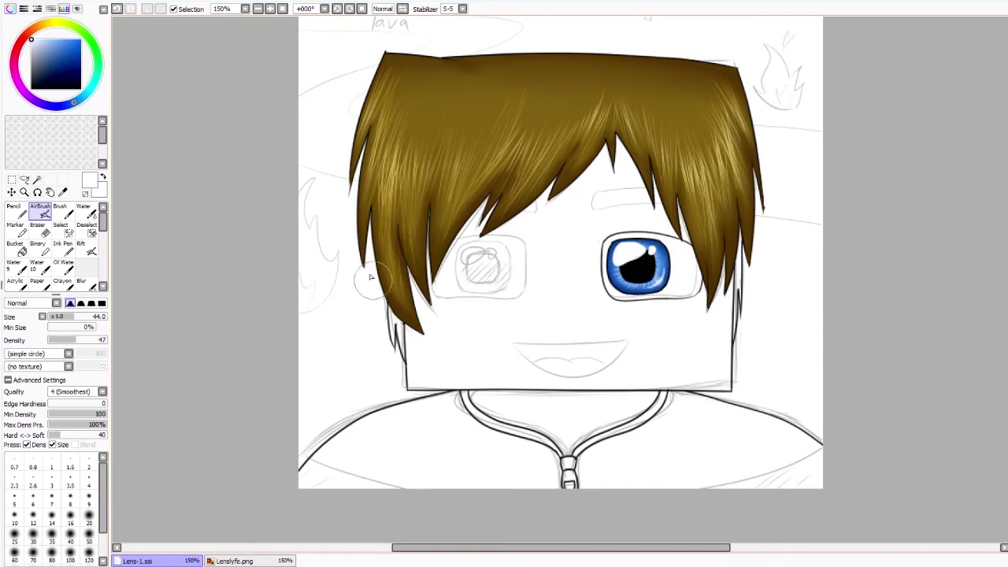
pyautogui.hotkey('ctrl', 'y')
# Select the white of the eye and deepen its edge shadows in black with the Airbrush at size 27 and density 13.
pyautogui.press('w')
pyautogui.click(636, 236)
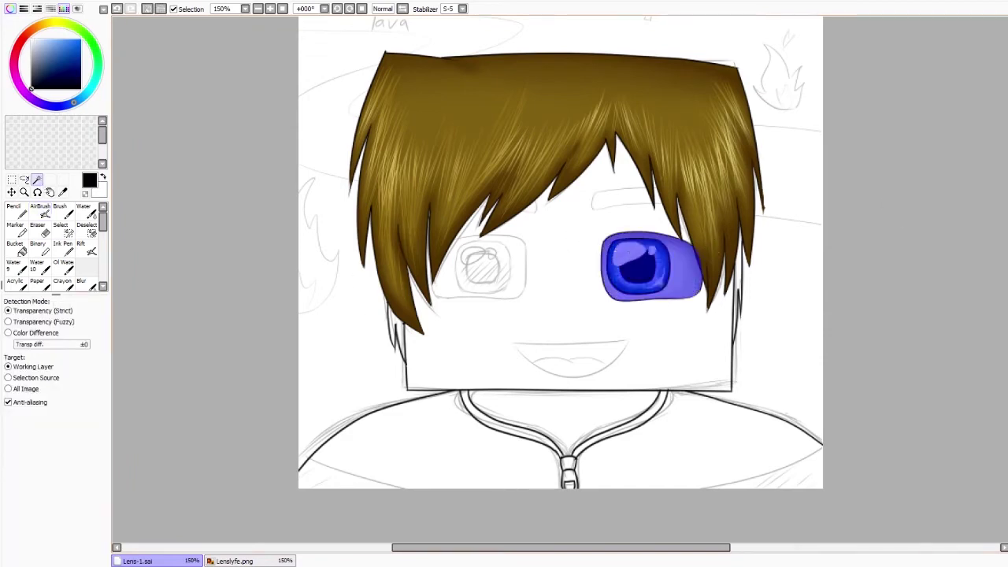
pyautogui.press('a')
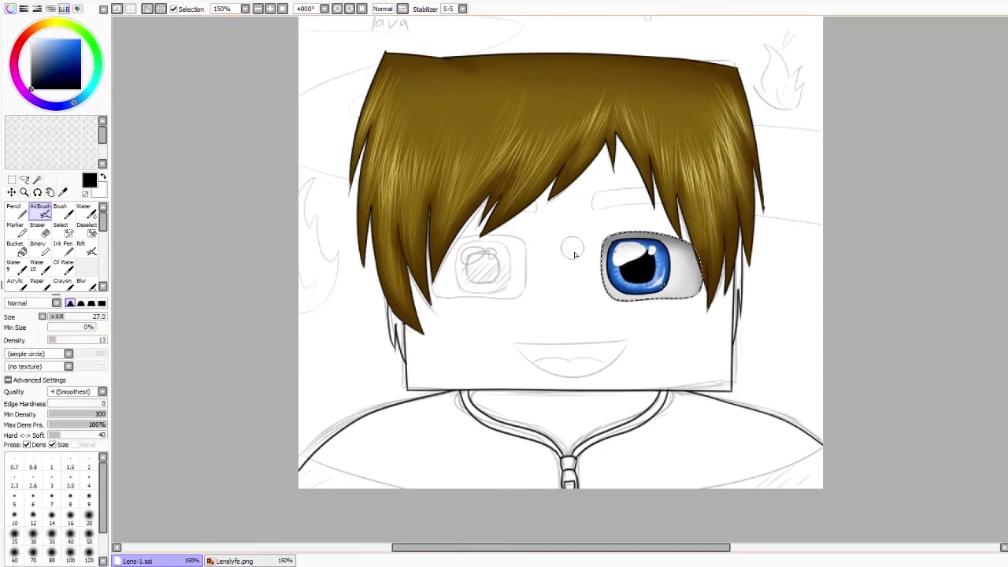
pyautogui.hotkey('ctrl', 'd')
# Outline the eyebrow above the finished eye with the Pencil at size 5, fill it with the hair brown and shade it with the Airbrush.
pyautogui.press('n')
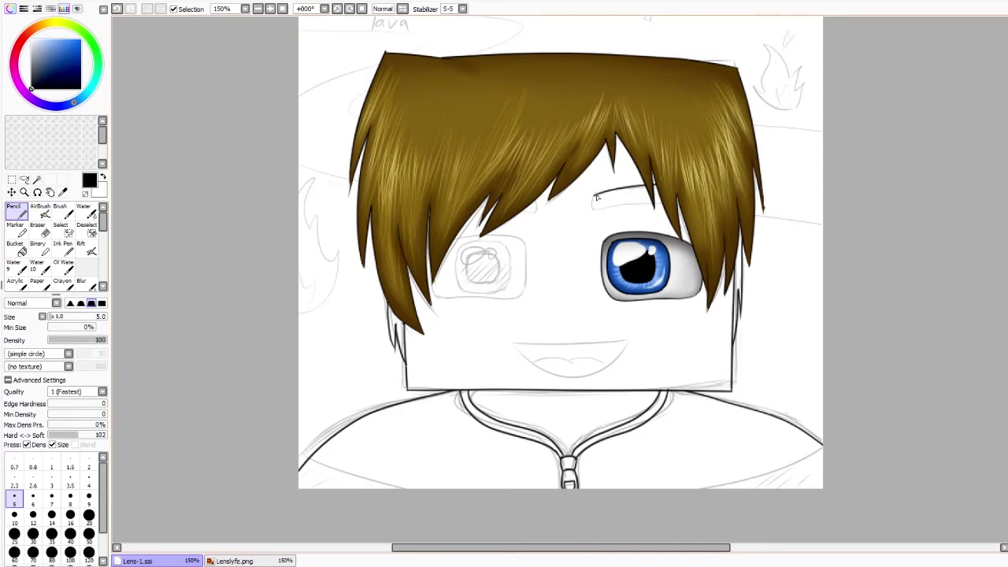
pyautogui.click(234, 561)
pyautogui.click(137, 561)
pyautogui.moveTo(596, 199); pyautogui.dragTo(701, 186)
pyautogui.click(39, 210)
pyautogui.moveTo(630, 197); pyautogui.dragTo(719, 189)
pyautogui.keyDown('alt'); pyautogui.click(580, 194); pyautogui.keyUp('alt')
pyautogui.moveTo(580, 194); pyautogui.dragTo(709, 189)
pyautogui.hotkey('ctrl', 'd')
# Ink the smiling mouth over its sketch in black with the Pencil at size 5.
pyautogui.keyDown('alt'); pyautogui.click(734, 271); pyautogui.keyUp('alt')
pyautogui.press('n')
pyautogui.hotkey('ctrl', 'z')
pyautogui.moveTo(628, 336)
pyautogui.mouseDown()
pyautogui.moveTo(515, 347)
pyautogui.moveTo(618, 360)
pyautogui.mouseUp()
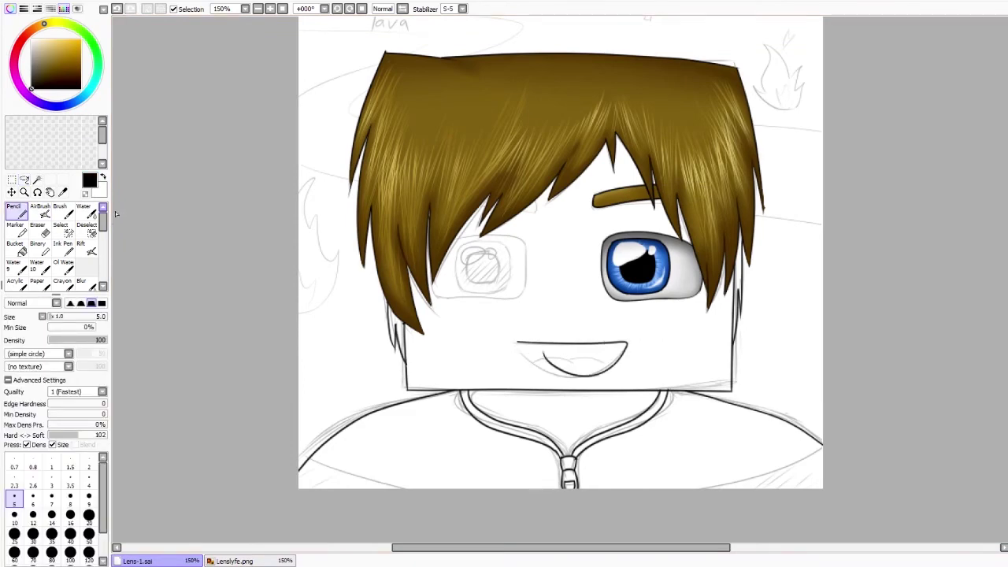
# Select the tongue, fill it with pink and shade its edges with the Airbrush.
pyautogui.press('w')
pyautogui.click(587, 368)
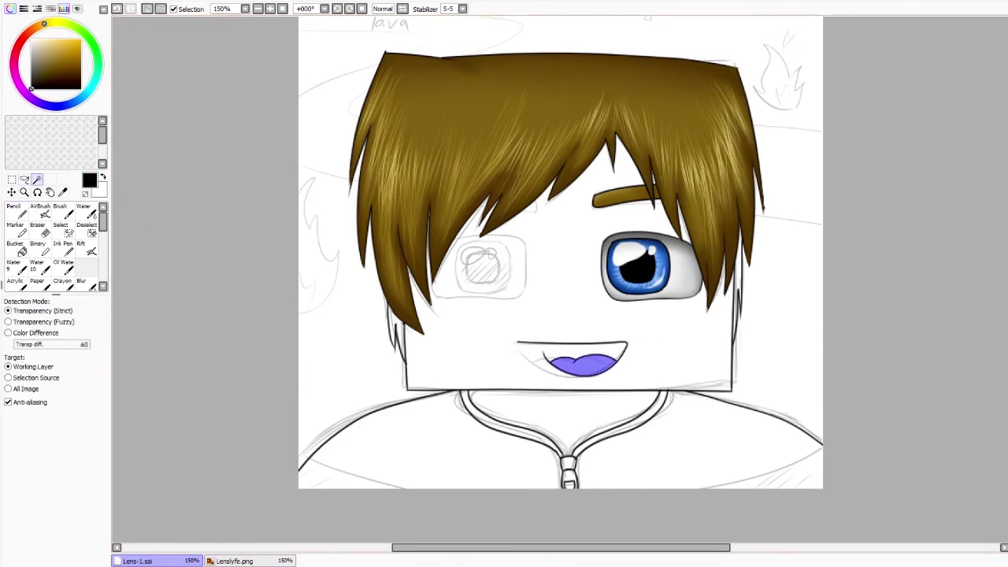
pyautogui.moveTo(46, 29); pyautogui.dragTo(45, 40)
pyautogui.click(31, 87)
pyautogui.click(40, 211)
pyautogui.moveTo(618, 358); pyautogui.dragTo(476, 378)
pyautogui.hotkey('ctrl', 'd')
# Select the mouth opening above the tongue and shade it from grey to black with the Airbrush at size 27 and density 71.
pyautogui.press('a')
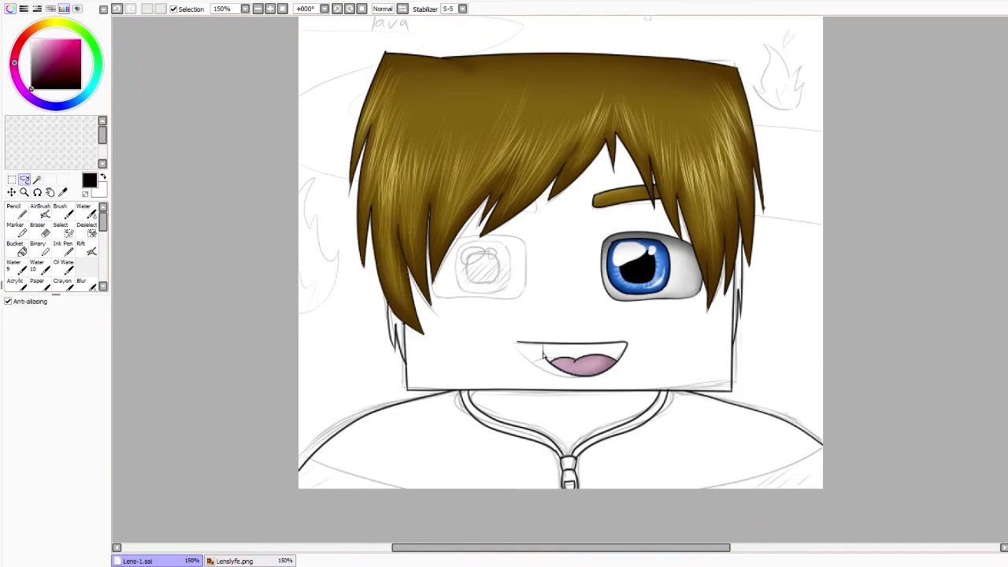
pyautogui.moveTo(627, 350)
pyautogui.mouseDown()
pyautogui.moveTo(551, 358)
pyautogui.moveTo(622, 347)
pyautogui.mouseUp()
pyautogui.click(35, 72)
pyautogui.click(39, 211)
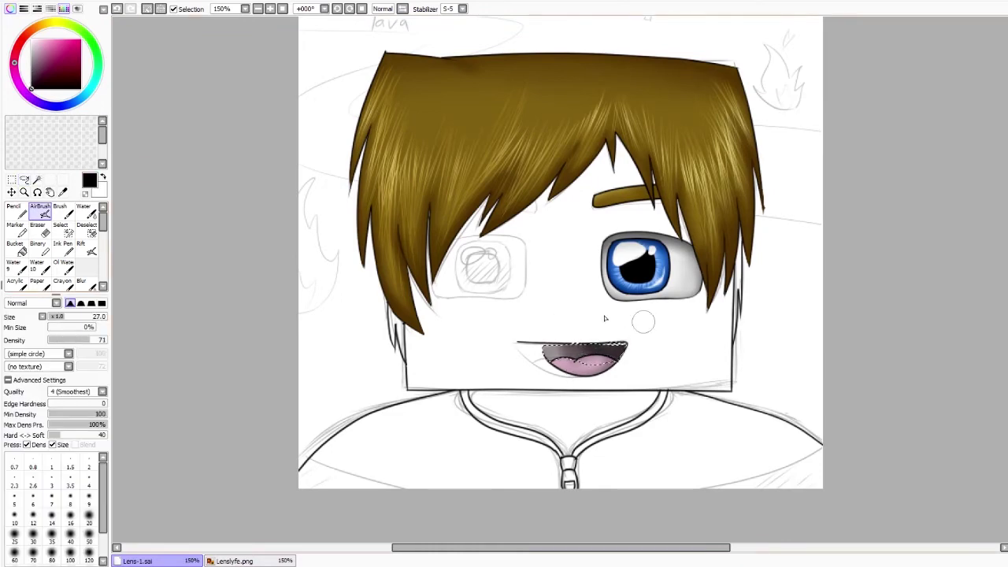
pyautogui.hotkey('ctrl', 'd')
# Touch up the mouth's upper and left edges with sampled dark and grey tones using the Pencil at size 5 and Blur at size 12.
pyautogui.scroll(2, 583, 346)
pyautogui.press('alt')
pyautogui.keyDown('alt'); pyautogui.click(662, 312); pyautogui.keyUp('alt')
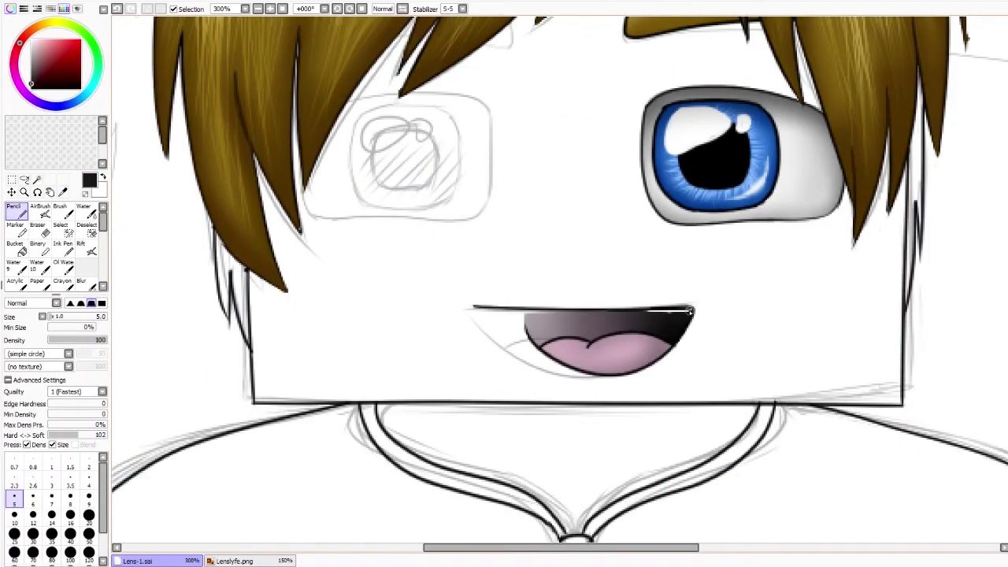
pyautogui.keyDown('alt'); pyautogui.click(555, 317); pyautogui.keyUp('alt')
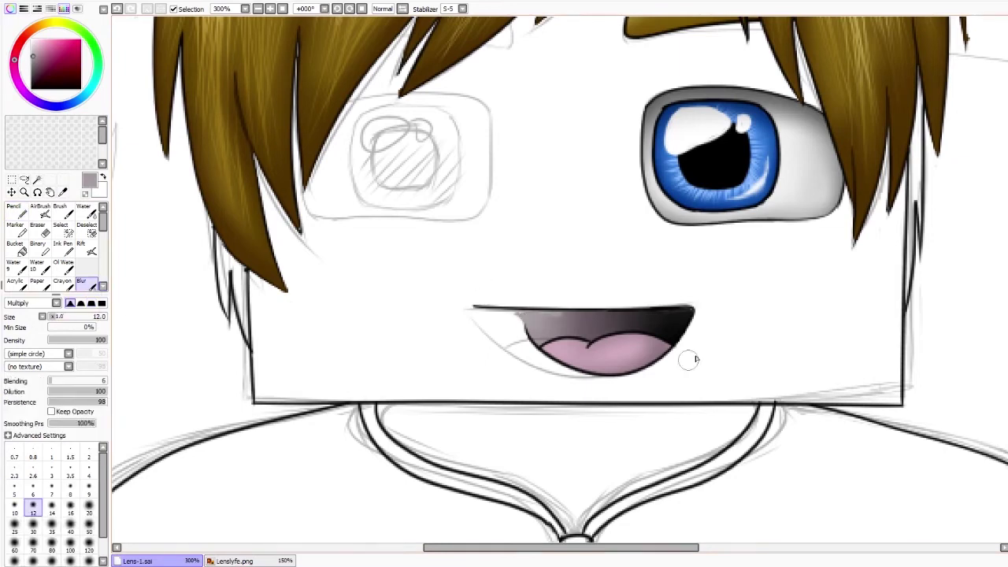
pyautogui.keyDown('alt'); pyautogui.click(564, 314); pyautogui.keyUp('alt')
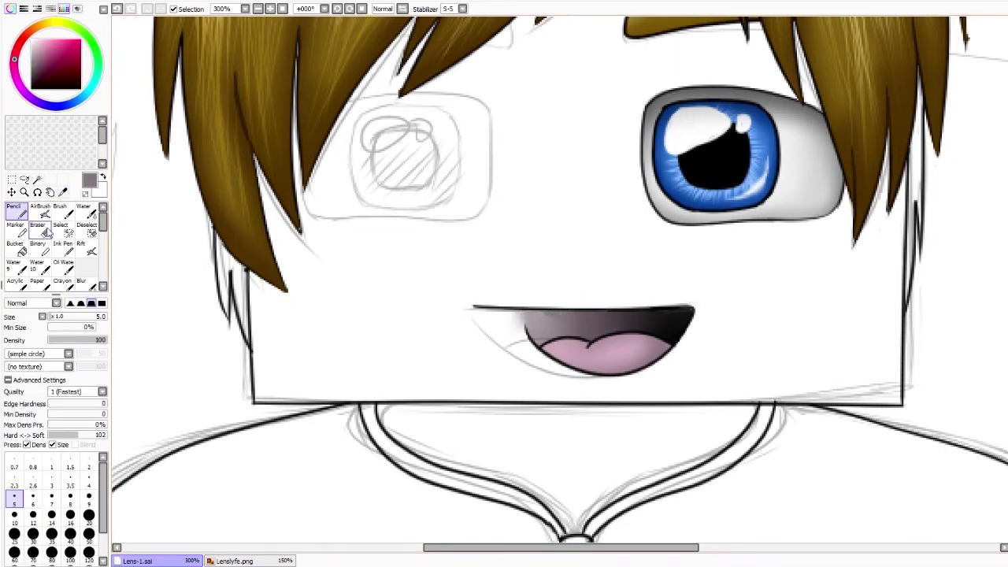
pyautogui.hotkey('ctrl', '-')
pyautogui.hotkey('ctrl', '-')
pyautogui.hotkey('ctrl', '-')
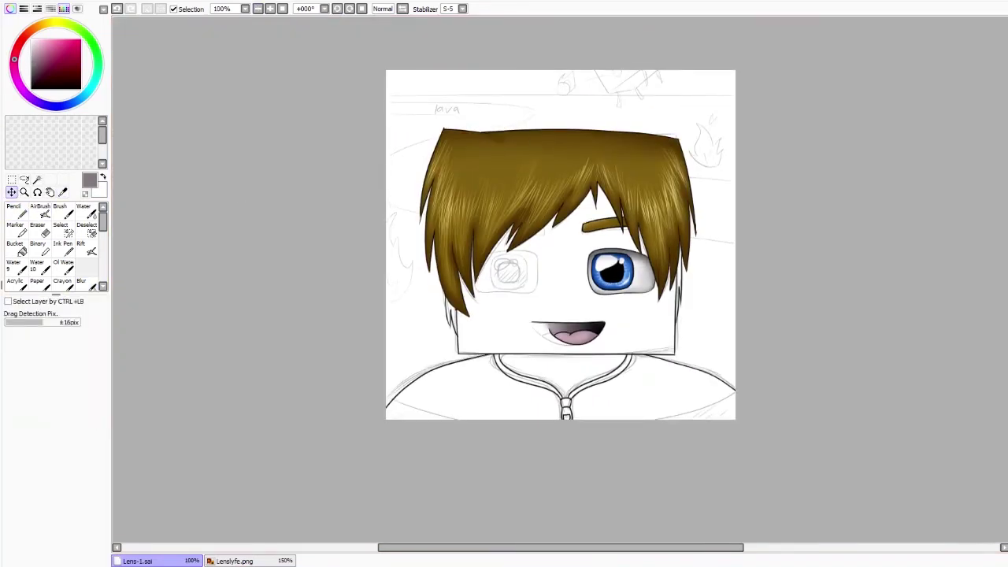
# Copy the finished eye, paste it and move the copy onto the sketch of the other eye.
pyautogui.press('a')
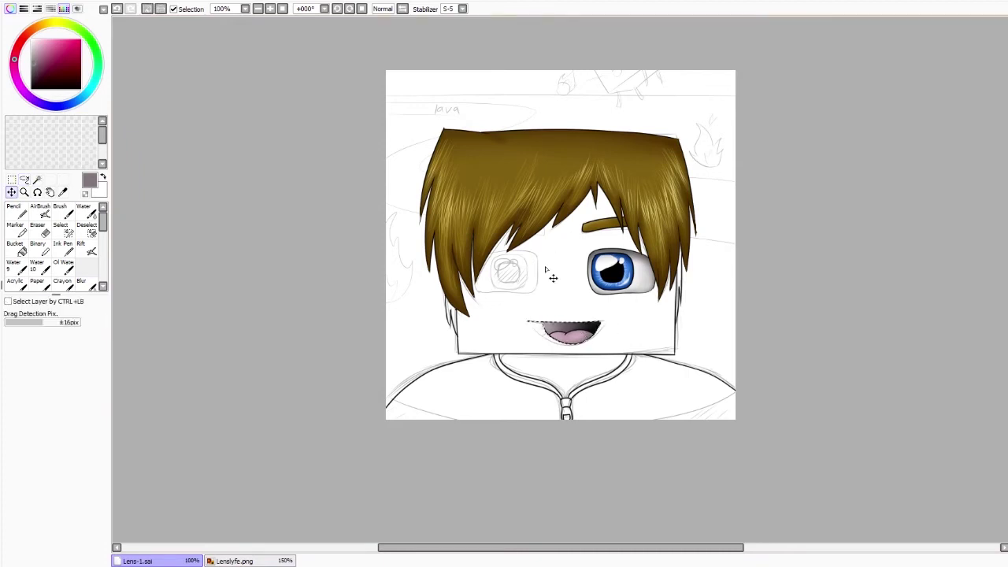
pyautogui.moveTo(637, 304); pyautogui.dragTo(650, 305)
pyautogui.hotkey('ctrl', 'c')
pyautogui.hotkey('ctrl', 'v')
pyautogui.hotkey('ctrl', 't')
pyautogui.moveTo(618, 272); pyautogui.dragTo(512, 271)
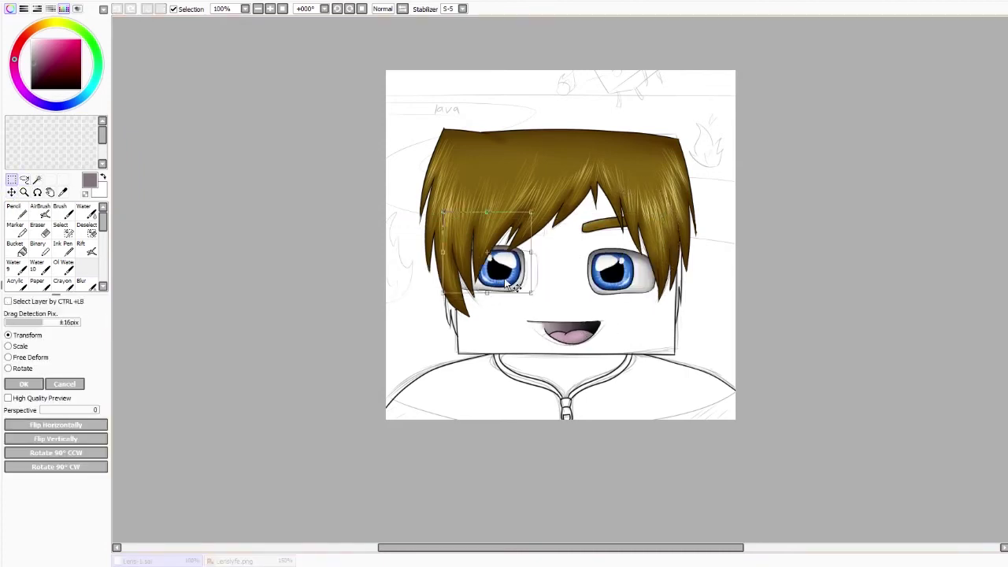
pyautogui.press('Return')
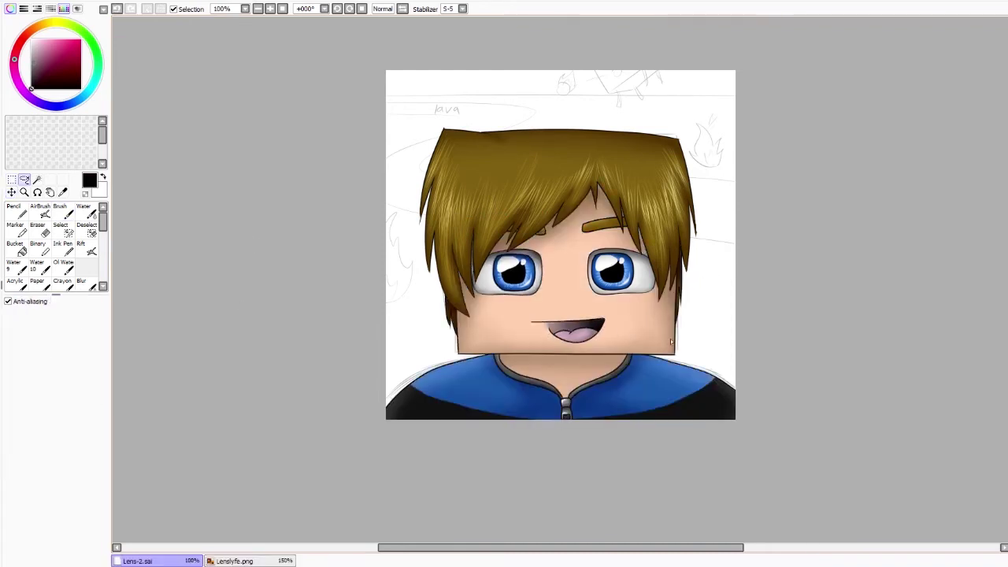
# Select the face area and shade the skin with sampled skin tones using the Airbrush at size 41 and density 20, then deselect.
pyautogui.click(37, 180)
pyautogui.click(567, 307)
pyautogui.click(39, 209)
pyautogui.keyDown('alt'); pyautogui.click(504, 315); pyautogui.keyUp('alt')
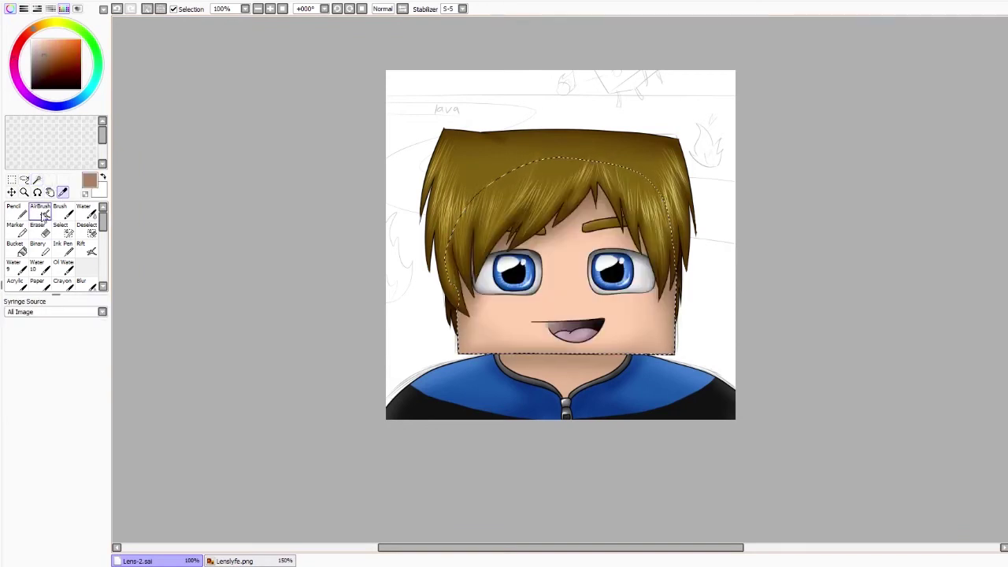
pyautogui.press(']')
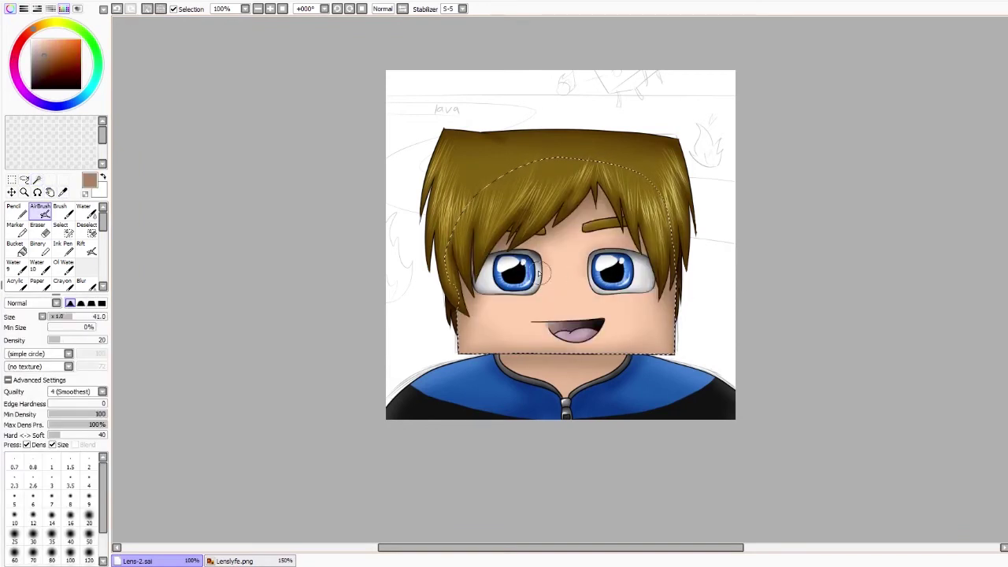
pyautogui.keyDown('alt'); pyautogui.click(473, 334); pyautogui.keyUp('alt')
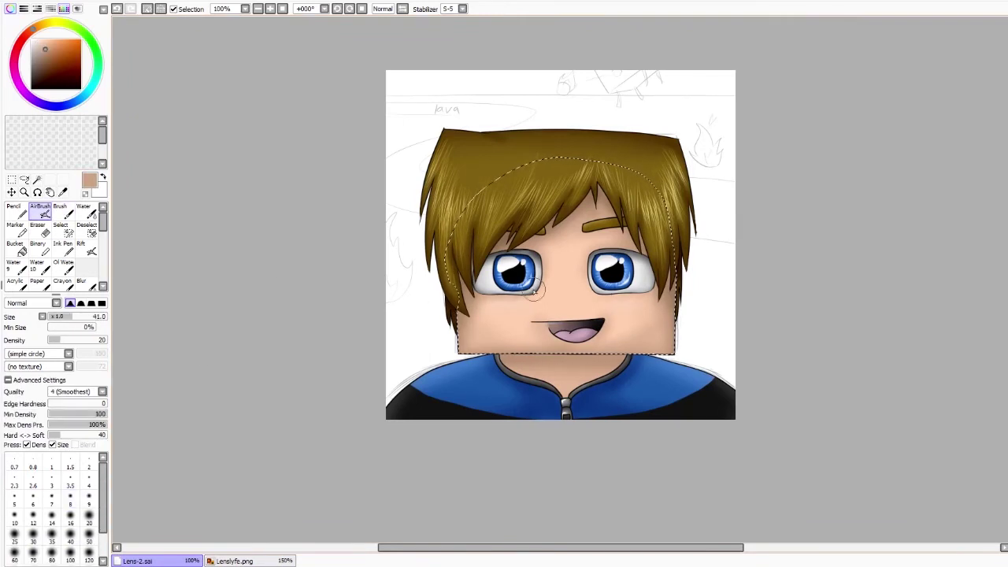
pyautogui.hotkey('ctrl', 'd')
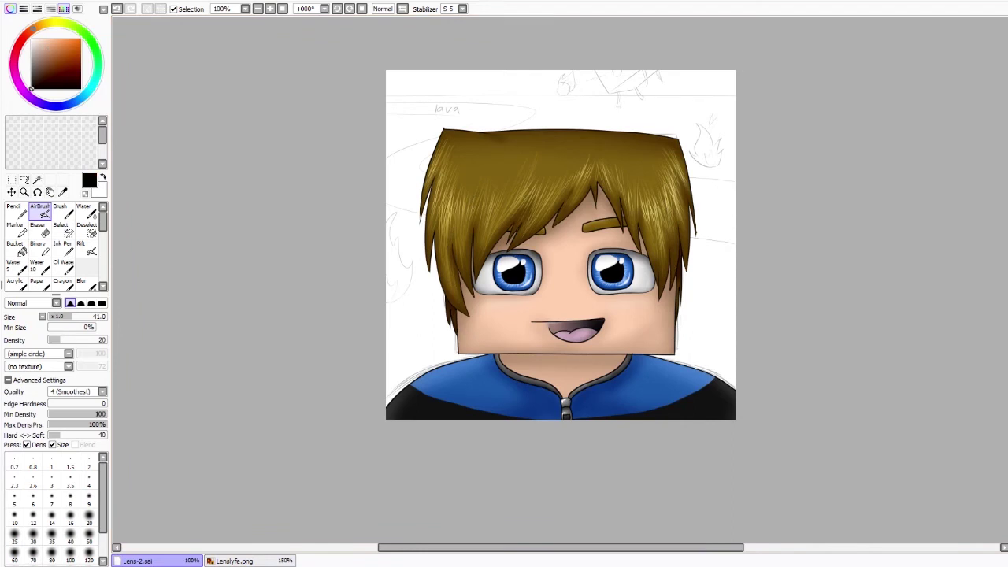
# Outline the lava stream behind the head over its sketch in red with the Pencil at size 5.
pyautogui.press('n')
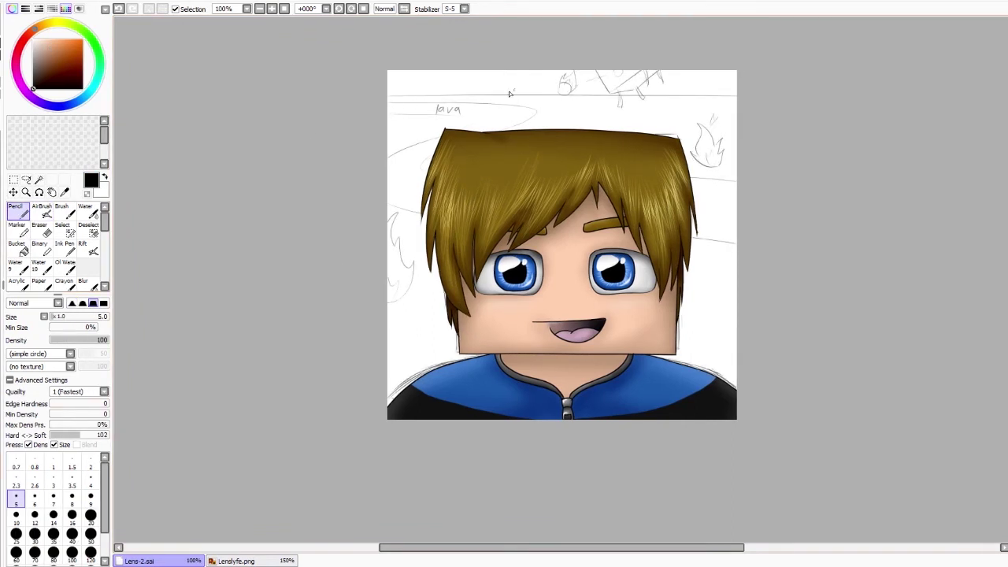
pyautogui.click(32, 30)
pyautogui.click(82, 54)
pyautogui.moveTo(392, 104)
pyautogui.mouseDown()
pyautogui.moveTo(487, 103)
pyautogui.moveTo(528, 123)
pyautogui.mouseUp()
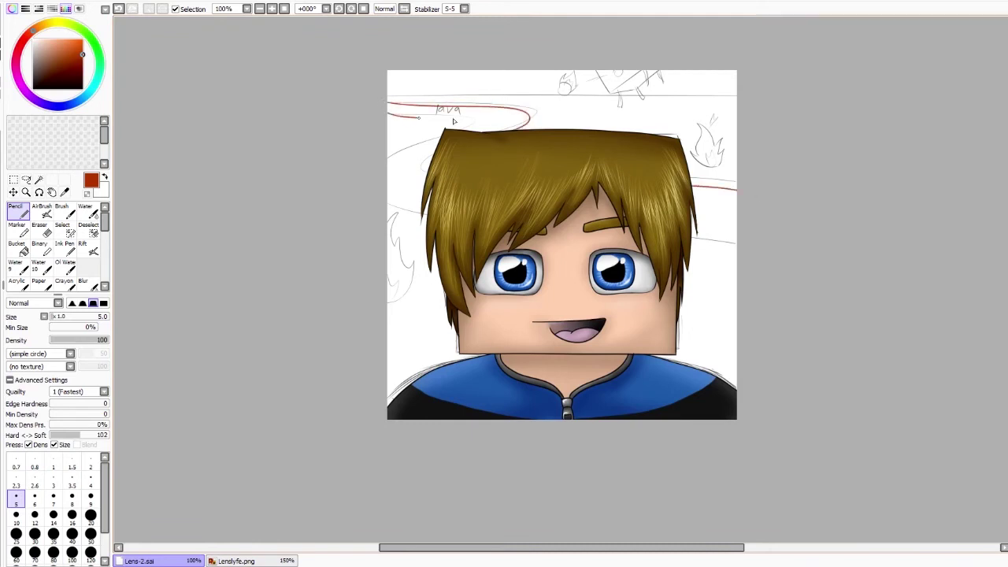
# Select the inside of the lava outline and fill it with red.
pyautogui.click(39, 180)
pyautogui.click(473, 150)
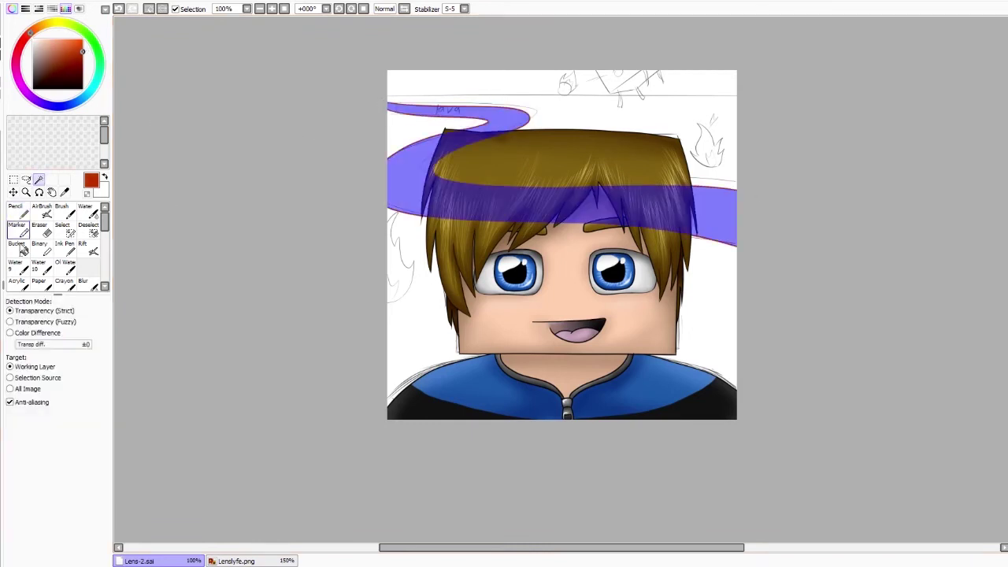
pyautogui.click(17, 246)
pyautogui.click(473, 149)
# Airbrush yellow and orange shading onto the red lava and blend the colours with Blur at size 56.
pyautogui.click(53, 23)
pyautogui.click(82, 44)
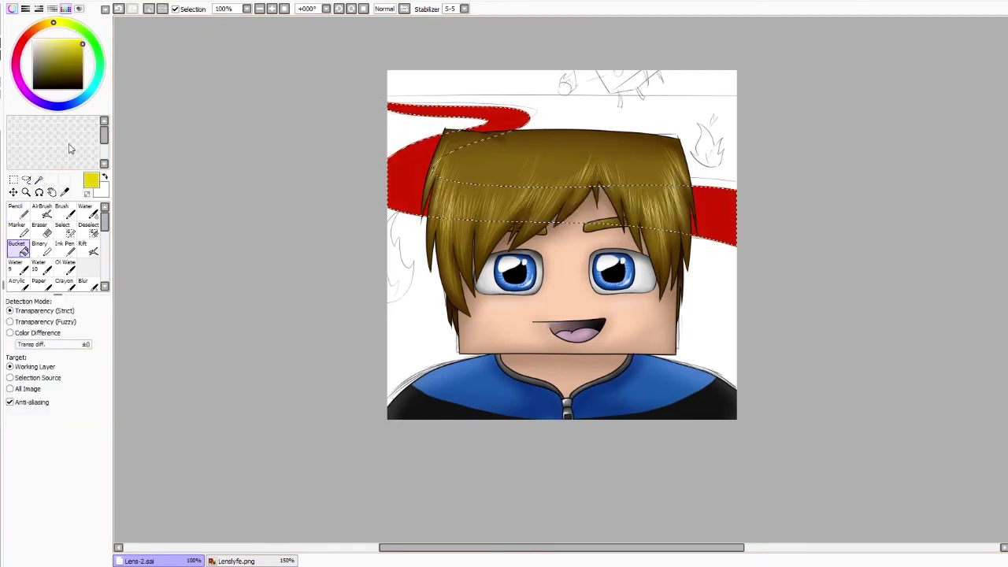
pyautogui.click(42, 212)
pyautogui.moveTo(701, 217); pyautogui.dragTo(733, 193)
pyautogui.moveTo(453, 220); pyautogui.dragTo(733, 205)
pyautogui.click(43, 25)
pyautogui.moveTo(676, 236); pyautogui.dragTo(409, 157)
pyautogui.click(54, 23)
pyautogui.click(83, 281)
pyautogui.moveTo(78, 316); pyautogui.dragTo(88, 316)
pyautogui.moveTo(398, 158); pyautogui.dragTo(437, 205)
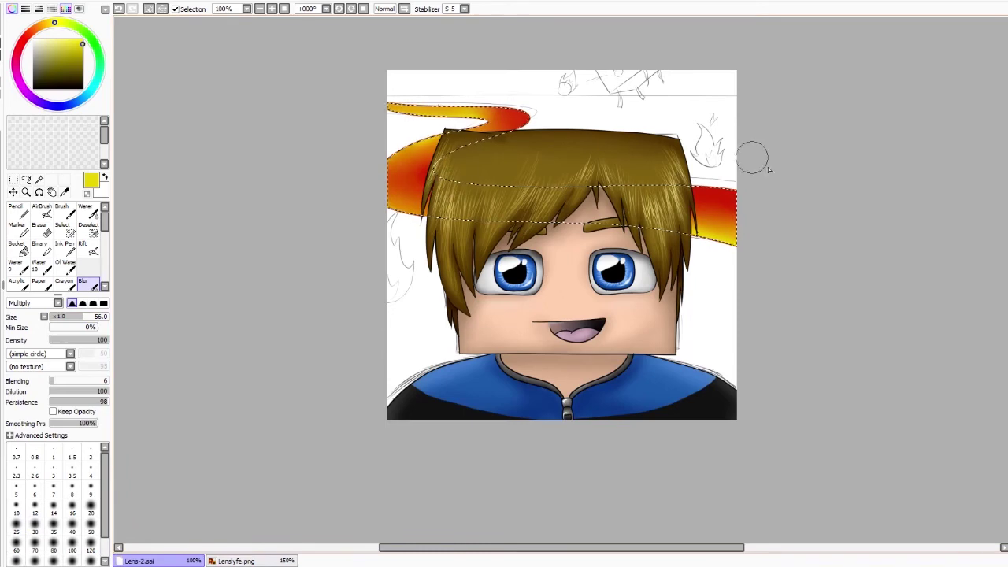
# Add flow lines to the lava in its sampled red with the Pencil at size 5 and deepen the red with the Airbrush at size 29.
pyautogui.keyDown('alt'); pyautogui.click(713, 197); pyautogui.keyUp('alt')
pyautogui.click(16, 211)
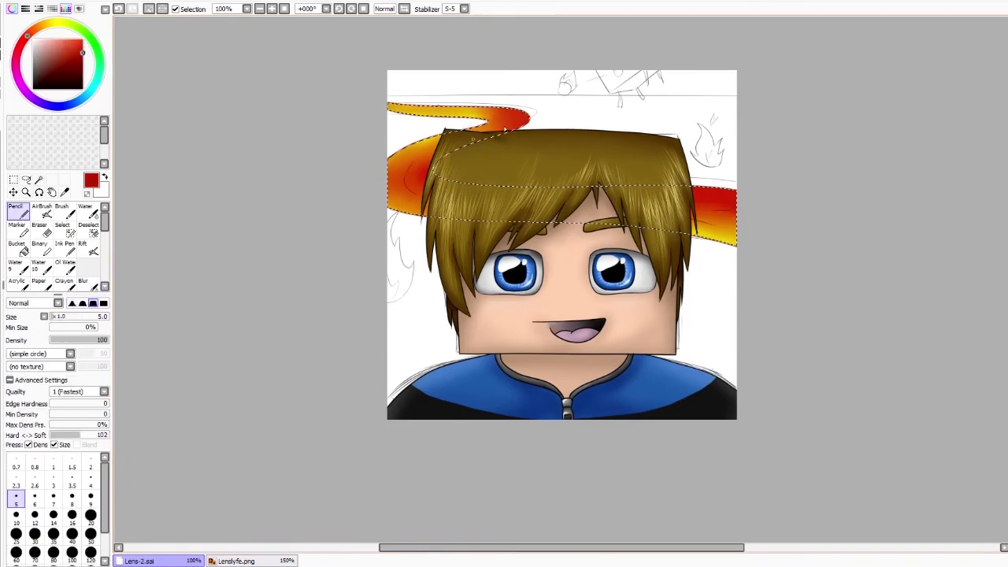
pyautogui.scroll(1, 463, 143)
pyautogui.click(41, 211)
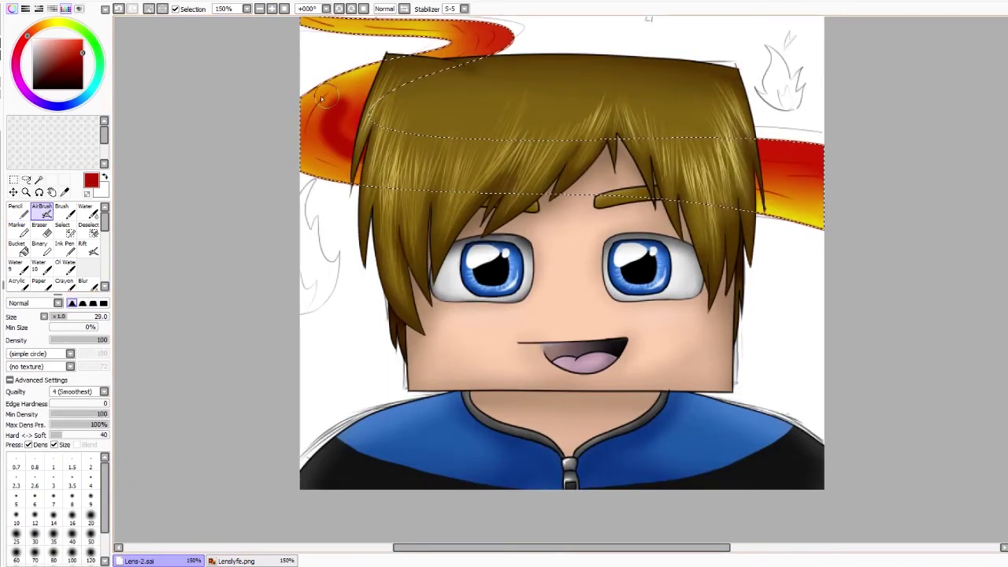
# Soften the lava's flow lines with Blur at size 13 and clear the selection.
pyautogui.scroll(2, 332, 106)
pyautogui.click(83, 281)
pyautogui.press('[')
pyautogui.press('[')
pyautogui.press('[')
pyautogui.press('[')
pyautogui.press('[')
pyautogui.press('[')
pyautogui.press('[')
pyautogui.press('[')
pyautogui.moveTo(795, 296); pyautogui.dragTo(746, 300)
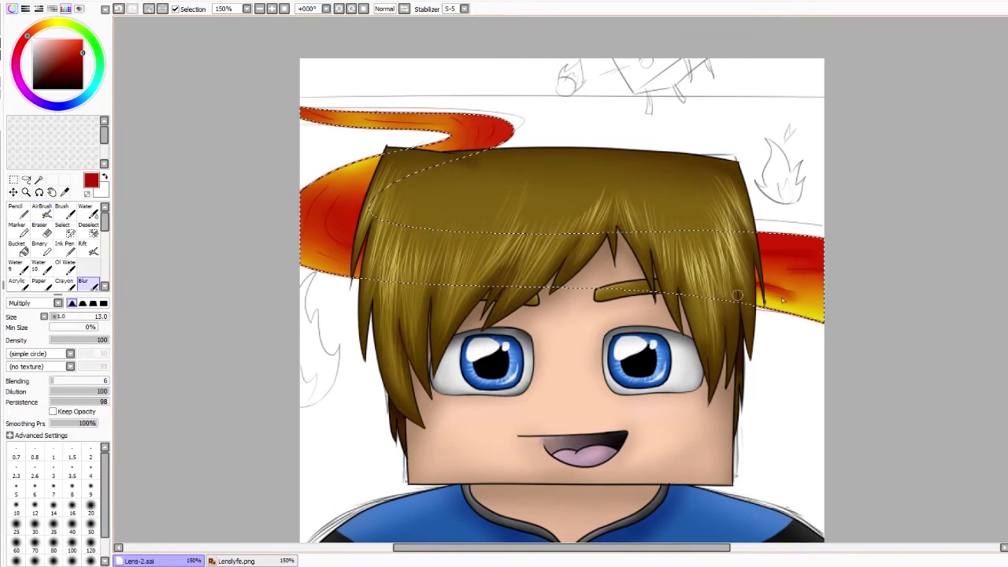
pyautogui.hotkey('ctrl', 'd')
pyautogui.press('v')
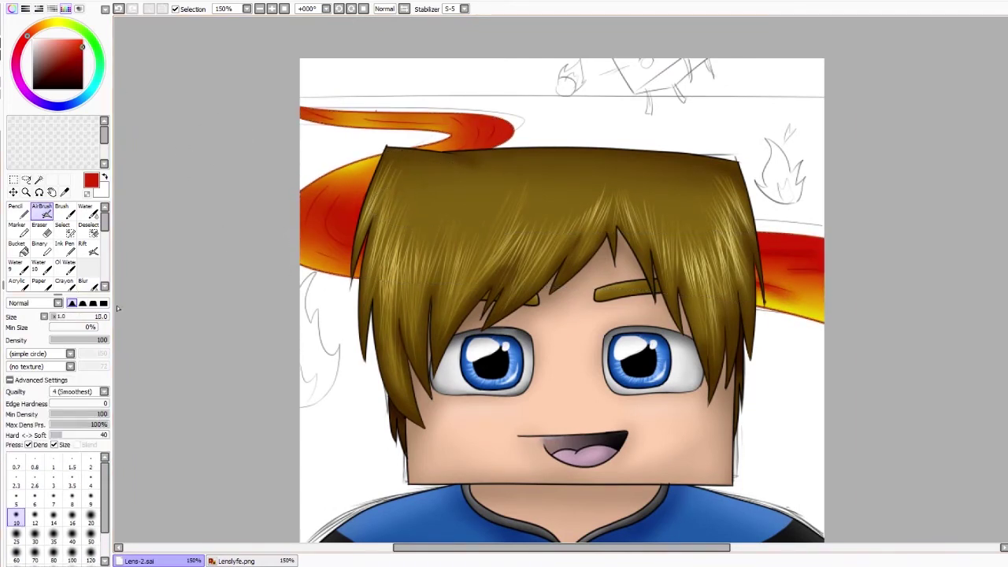
pyautogui.hotkey('ctrl', 'z')
pyautogui.hotkey('ctrl', 'z')
pyautogui.hotkey('ctrl', 'z')
pyautogui.hotkey('ctrl', 'z')
pyautogui.hotkey('ctrl', 'z')
pyautogui.hotkey('ctrl', 'z')
pyautogui.hotkey('ctrl', 'z')
pyautogui.hotkey('ctrl', 'z')
pyautogui.click(83, 281)
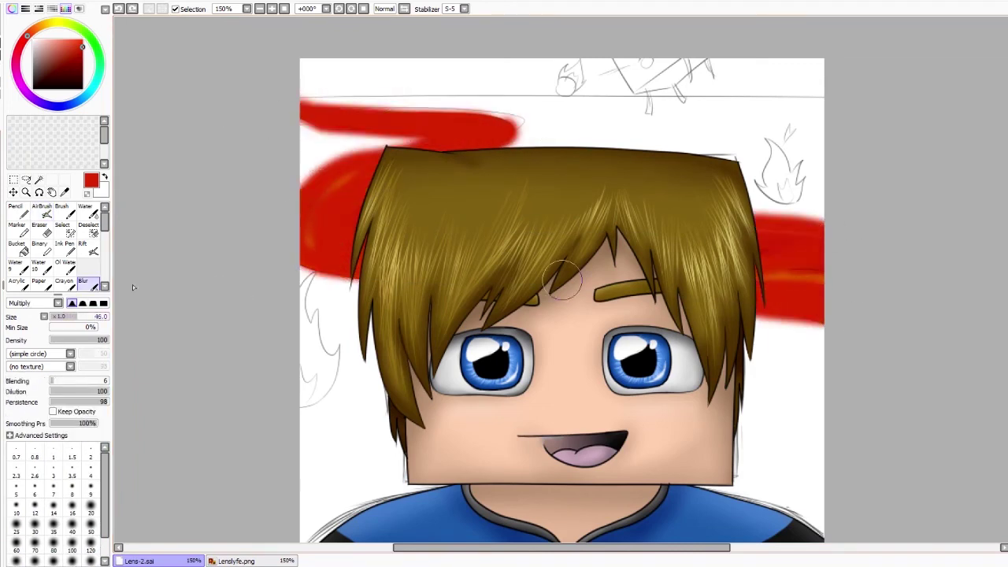
pyautogui.click(79, 316)
pyautogui.hotkey('ctrl', 'y')
pyautogui.hotkey('ctrl', 'y')
pyautogui.hotkey('ctrl', 'y')
pyautogui.hotkey('ctrl', 'y')
pyautogui.hotkey('ctrl', 'y')
pyautogui.hotkey('ctrl', 'y')
pyautogui.hotkey('ctrl', 'y')
pyautogui.hotkey('ctrl', 'y')
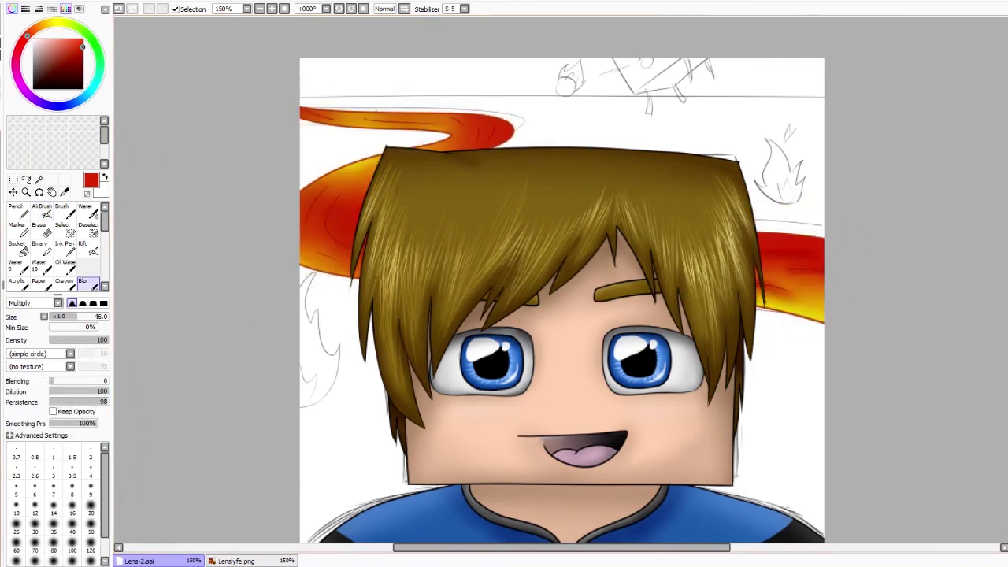
# Trace the lava's edges in red with the Pencil at size 11 and soften them into a glow with Blur at size 33.
pyautogui.press('n')
pyautogui.hotkey('ctrl', 'z')
pyautogui.hotkey('ctrl', 'z')
pyautogui.hotkey('ctrl', 'z')
pyautogui.hotkey('ctrl', 'z')
pyautogui.hotkey('ctrl', 'z')
pyautogui.hotkey('ctrl', 'z')
pyautogui.hotkey('ctrl', 'z')
pyautogui.hotkey('ctrl', 'z')
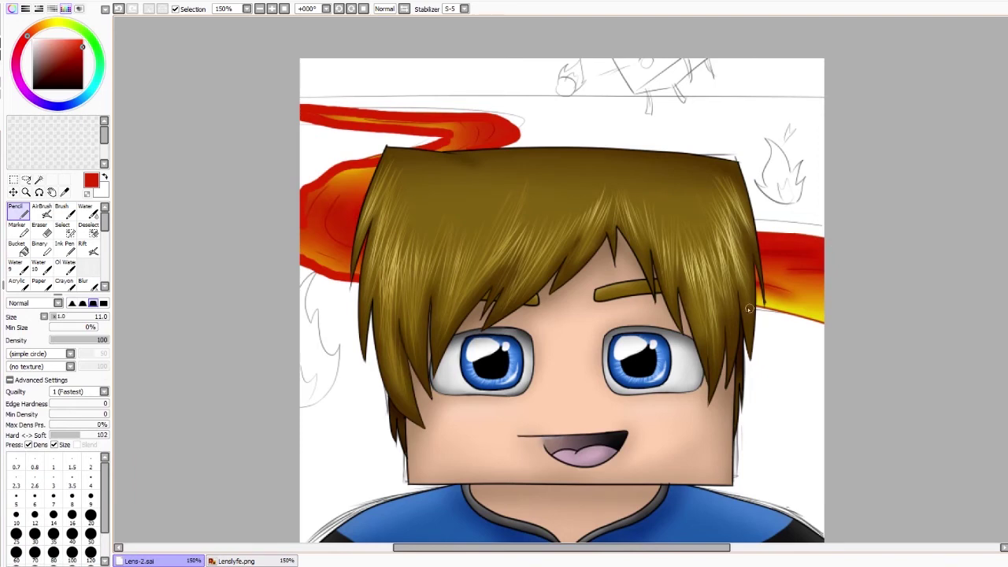
pyautogui.press('b')
pyautogui.hotkey('ctrl', 'y')
pyautogui.hotkey('ctrl', 'y')
pyautogui.hotkey('ctrl', 'y')
pyautogui.hotkey('ctrl', 'y')
pyautogui.hotkey('ctrl', 'y')
pyautogui.hotkey('ctrl', 'y')
pyautogui.hotkey('ctrl', 'y')
pyautogui.hotkey('ctrl', 'y')
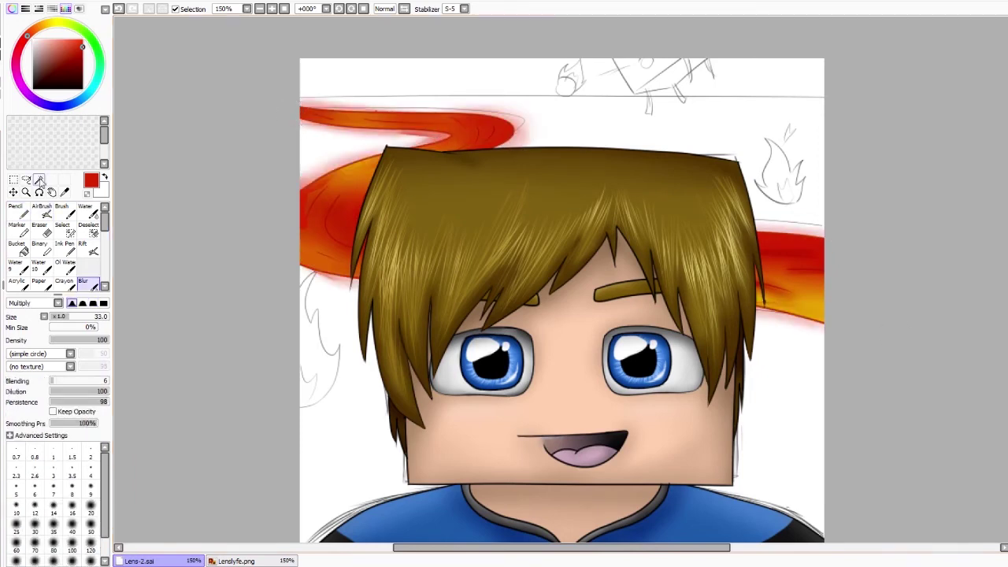
# Outline the flame at the picture's left edge in yellow with the Pencil at size 5 and fill its inner core with red.
pyautogui.press('n')
pyautogui.click(52, 22)
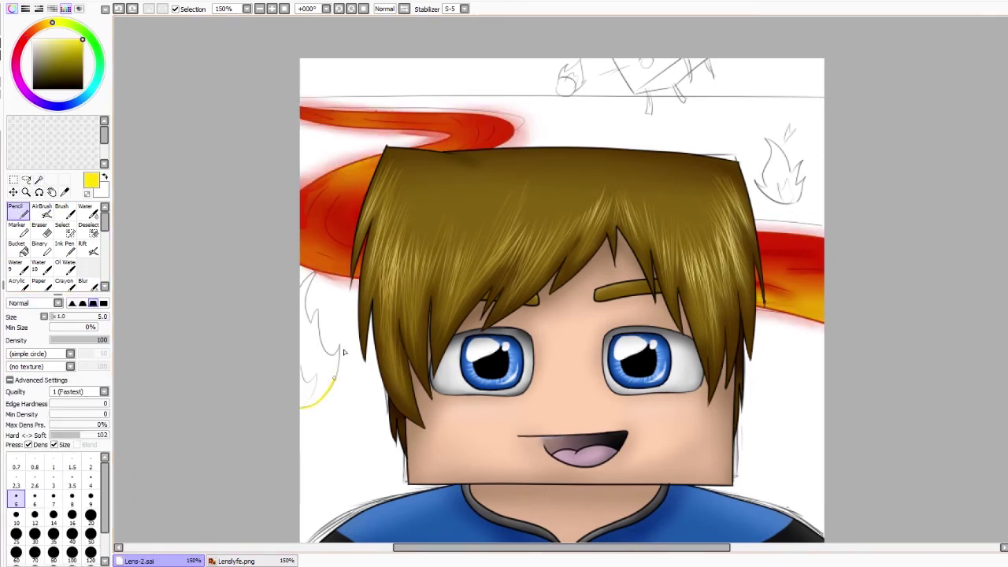
pyautogui.click(17, 244)
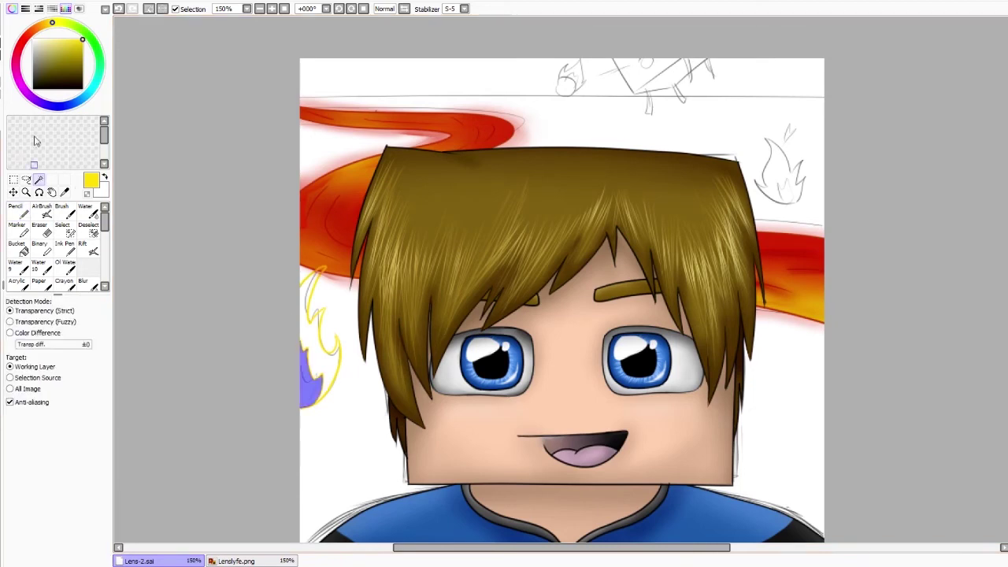
pyautogui.click(28, 35)
pyautogui.click(311, 386)
pyautogui.press('n')
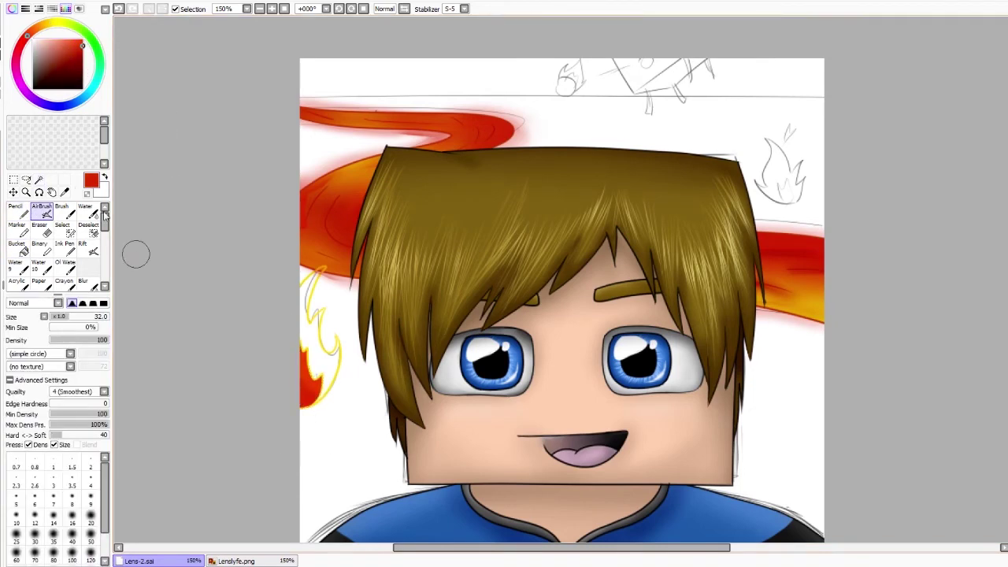
# Select the outer part of the left flame and fill it with yellow.
pyautogui.click(39, 180)
pyautogui.click(323, 272)
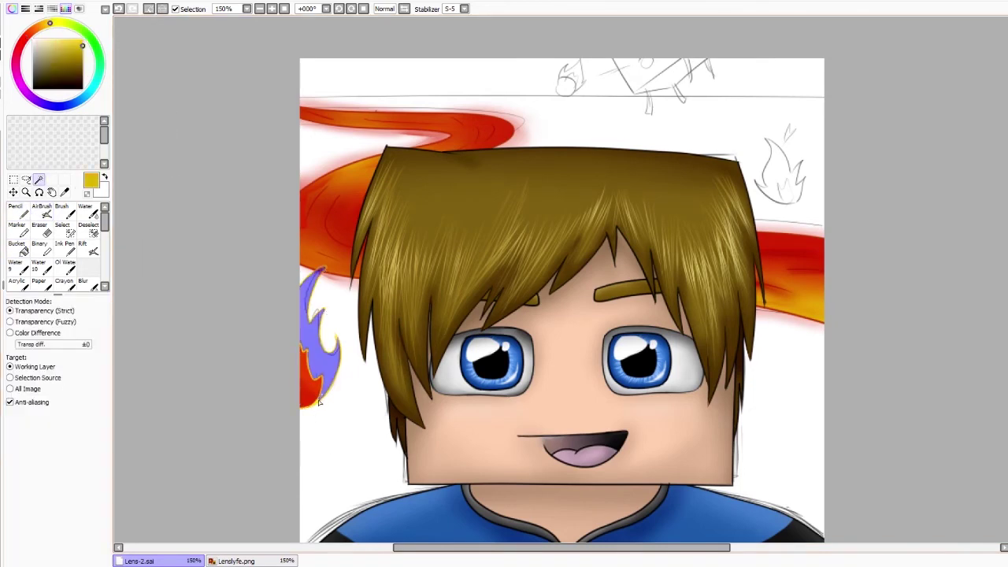
pyautogui.click(17, 244)
pyautogui.click(319, 315)
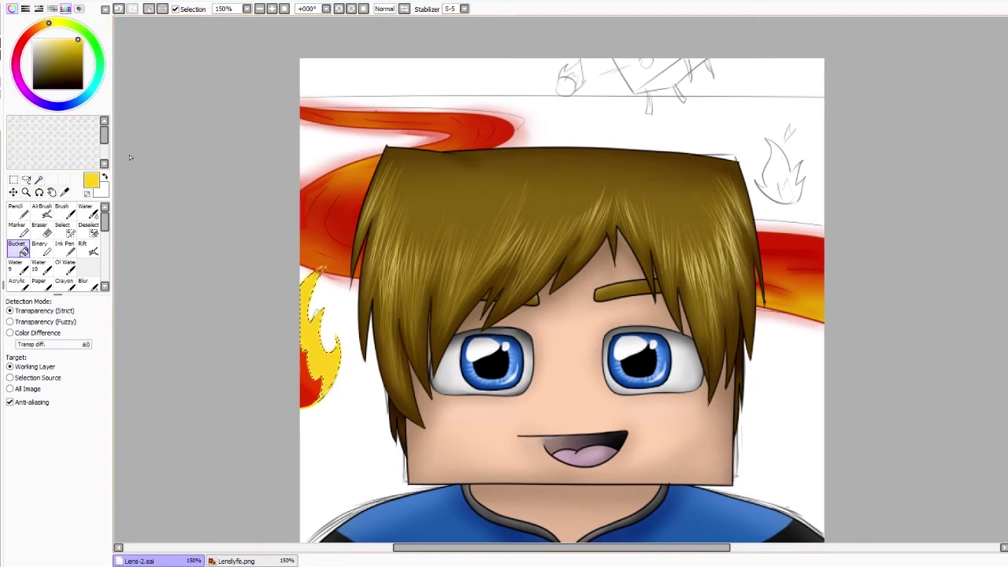
# Blend the left flame's red core into the yellow with Blur at size 19 and soften its outer edges at size 17.
pyautogui.click(38, 180)
pyautogui.click(327, 197)
pyautogui.click(83, 281)
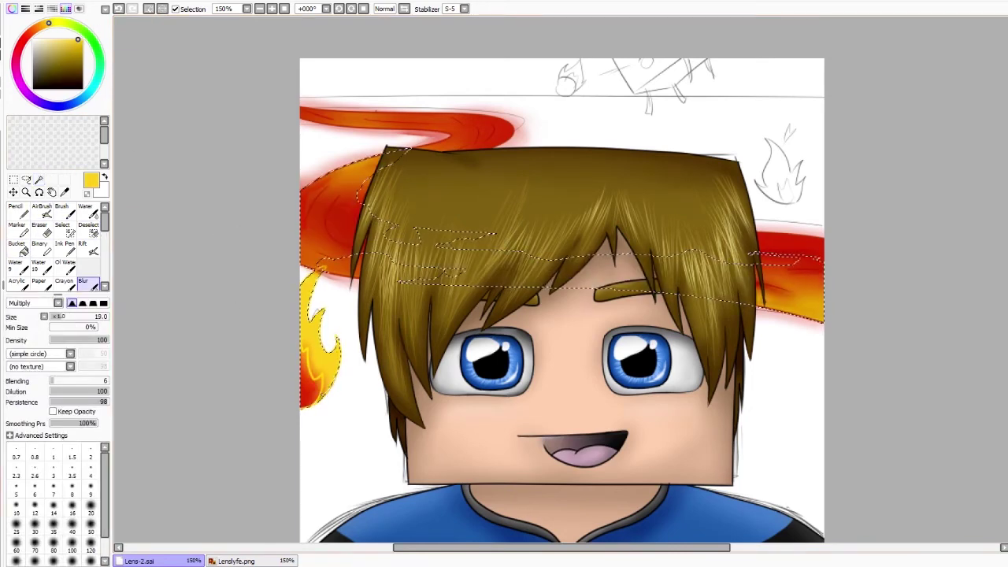
pyautogui.click(41, 228)
pyautogui.hotkey('ctrl', 'd')
pyautogui.click(82, 281)
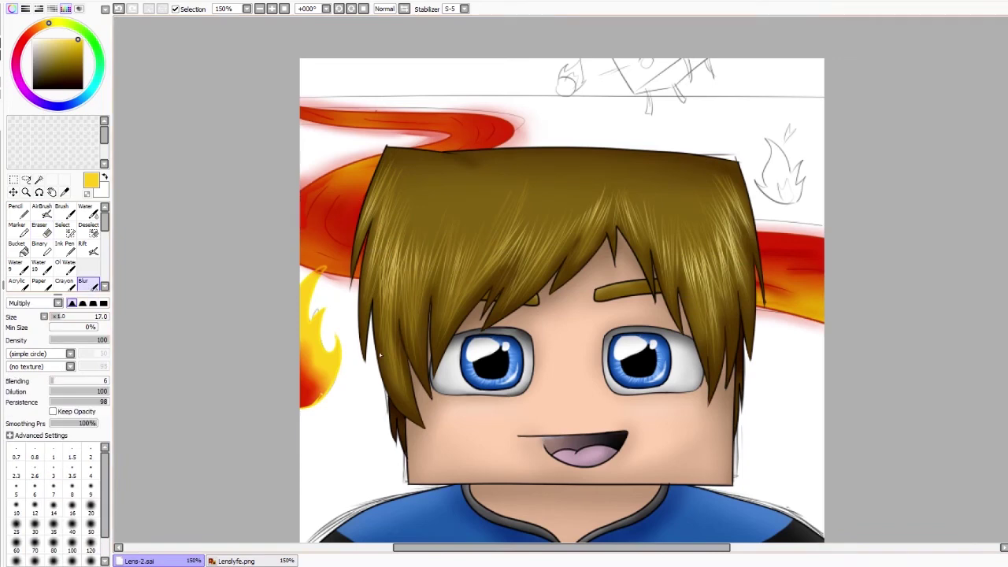
pyautogui.moveTo(337, 340); pyautogui.dragTo(336, 378)
pyautogui.moveTo(327, 267)
pyautogui.mouseDown()
pyautogui.moveTo(335, 351)
pyautogui.moveTo(311, 409)
pyautogui.moveTo(338, 386)
pyautogui.mouseUp()
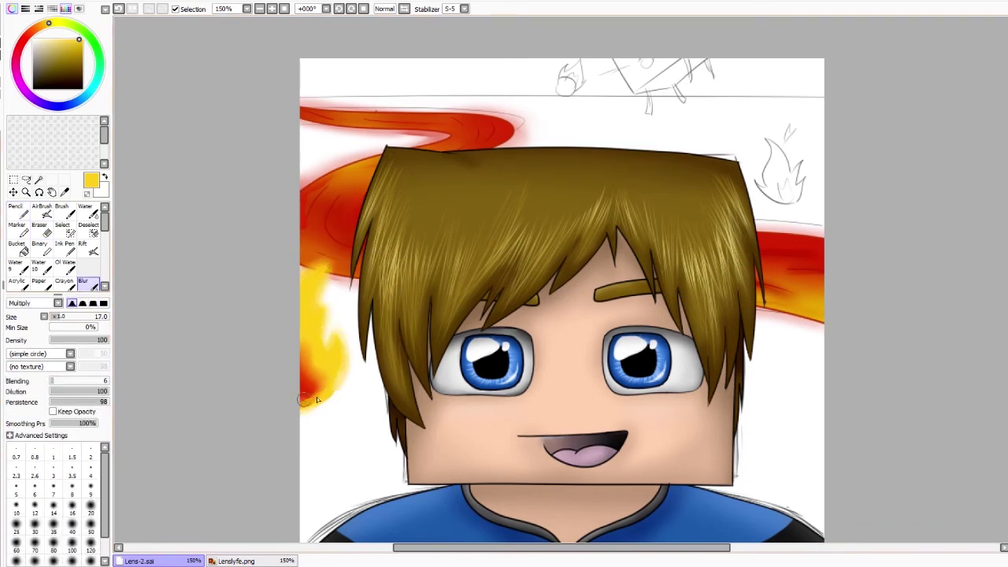
# Outline the small flame to the right of the hair in yellow with the Pencil at size 5.
pyautogui.moveTo(752, 50); pyautogui.dragTo(629, 100)
pyautogui.press('n')
pyautogui.click(16, 498)
pyautogui.moveTo(673, 251); pyautogui.dragTo(638, 234)
# Select inside the small flame, colour it with a red core and yellow Airbrush at size 25, and blend it with Blur at size 24.
pyautogui.press('w')
pyautogui.click(650, 193)
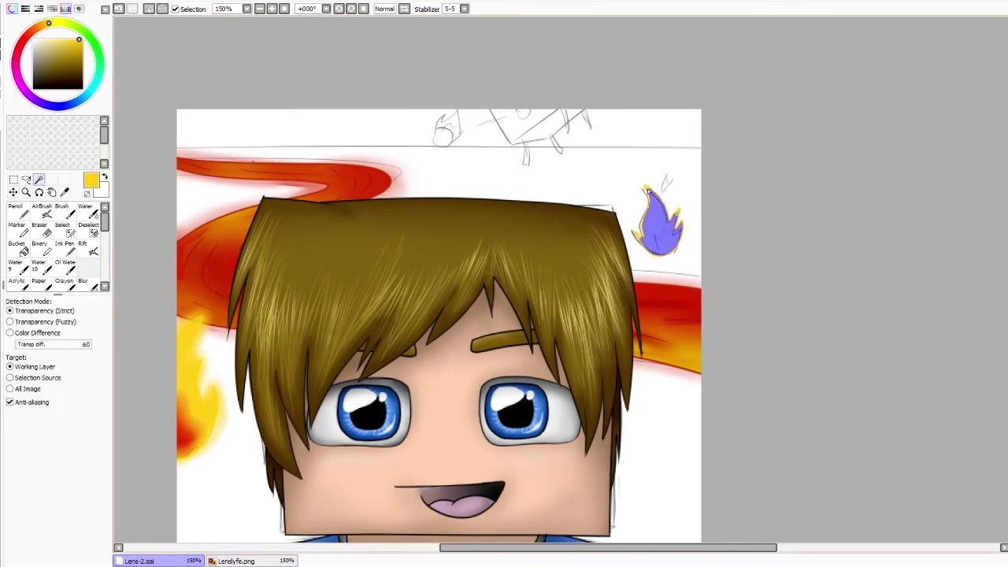
pyautogui.press('n')
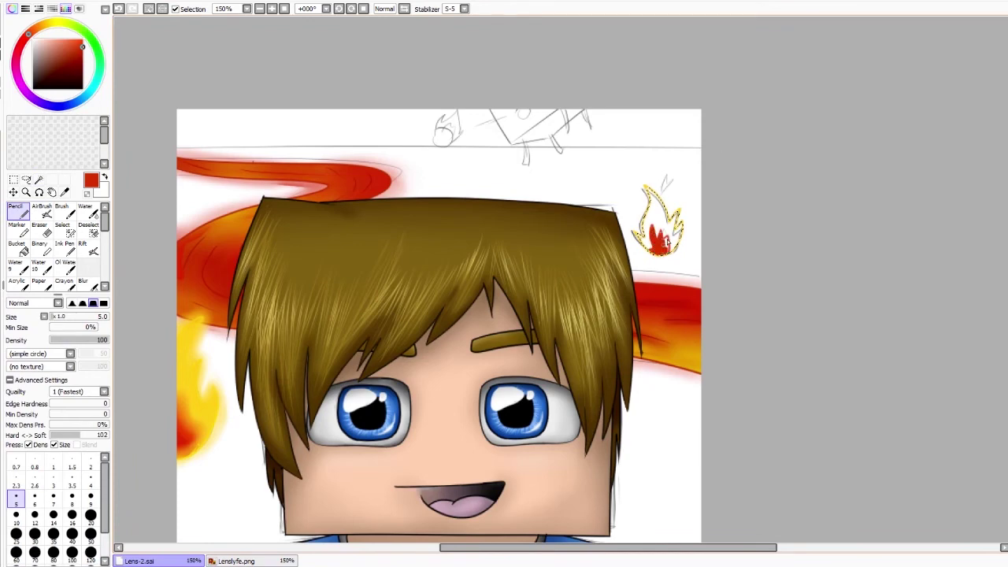
pyautogui.press('v')
pyautogui.moveTo(660, 244)
pyautogui.mouseDown()
pyautogui.moveTo(652, 206)
pyautogui.moveTo(662, 228)
pyautogui.moveTo(657, 212)
pyautogui.mouseUp()
pyautogui.click(54, 22)
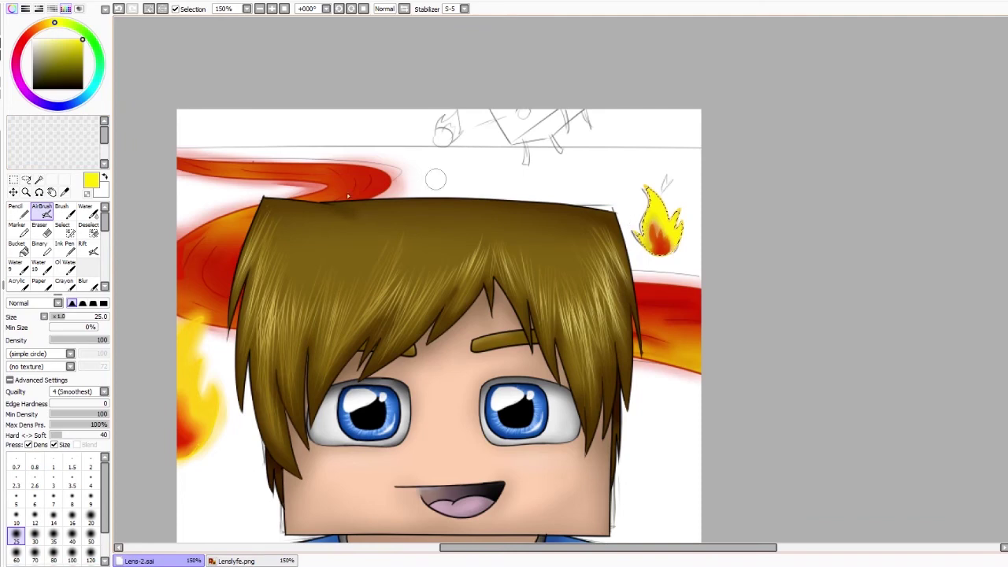
pyautogui.press('b')
pyautogui.moveTo(652, 245)
pyautogui.mouseDown()
pyautogui.moveTo(679, 234)
pyautogui.moveTo(669, 253)
pyautogui.moveTo(640, 202)
pyautogui.moveTo(664, 228)
pyautogui.mouseUp()
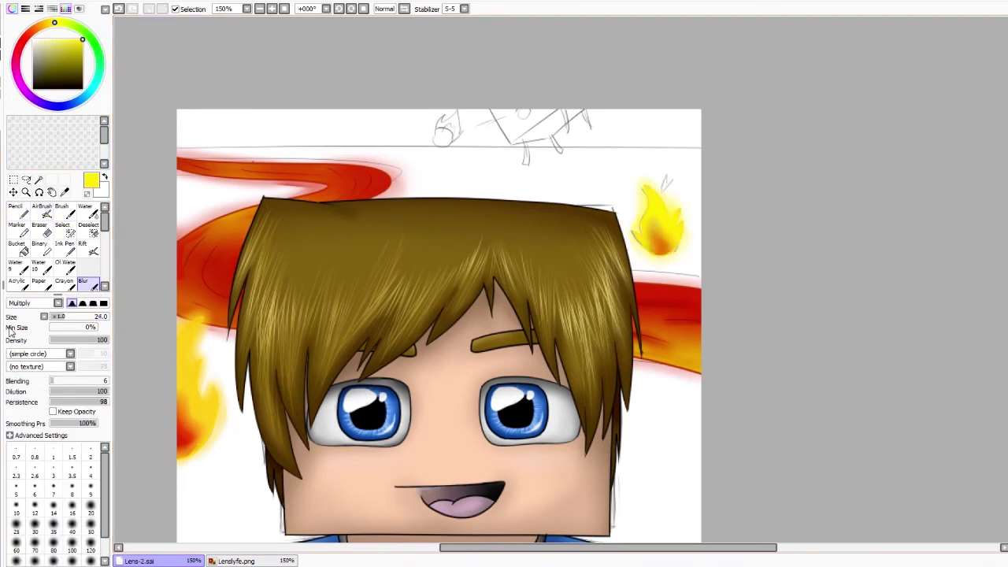
# Select the background below the horizontal sketch line and fill it with dark red.
pyautogui.click(82, 63)
pyautogui.click(17, 247)
pyautogui.press('-')
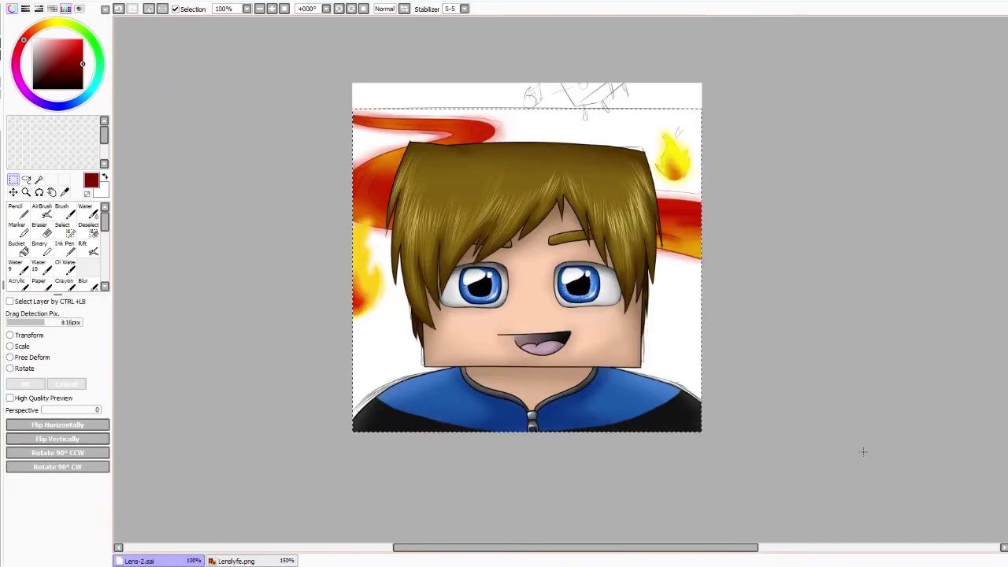
pyautogui.click(383, 245)
# Shade the dark red background with black using the Airbrush at size 100 and density 17, then clear the selection.
pyautogui.click(32, 88)
pyautogui.click(42, 212)
pyautogui.click(60, 340)
pyautogui.click(72, 555)
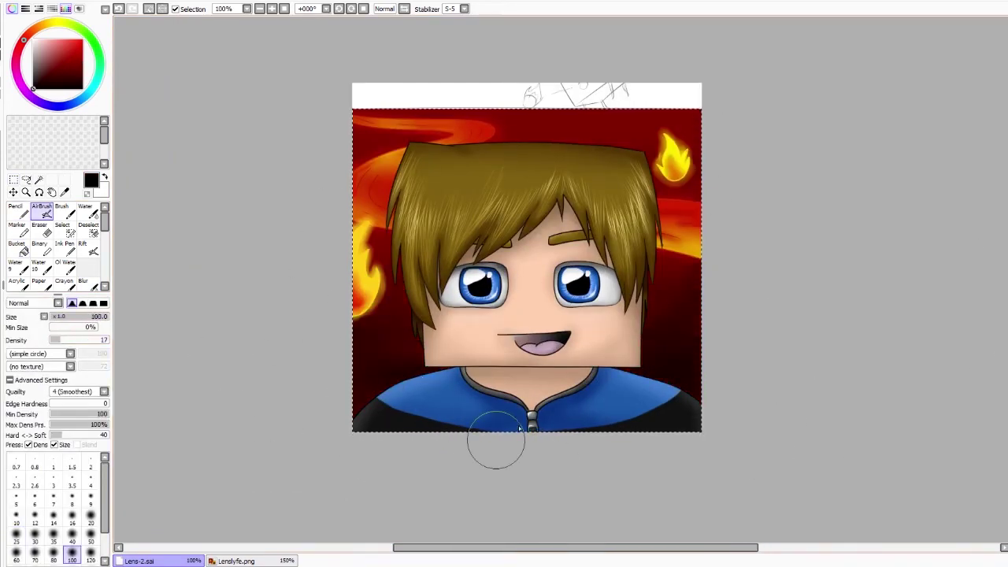
pyautogui.press('+')
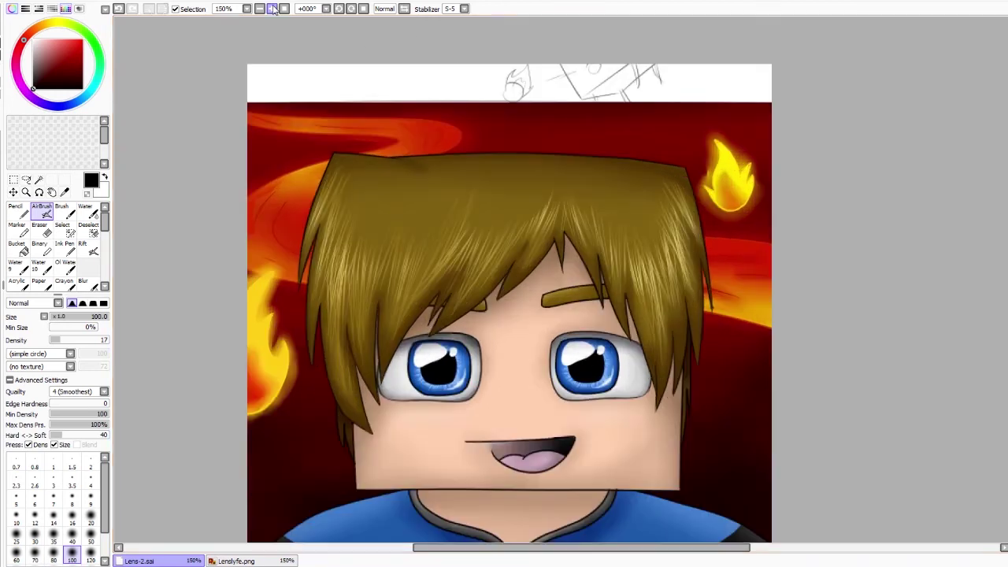
# Ink the ghast and fireball at the top in black with the Pencil at size 5, and colour the ghast's body shaded light grey.
pyautogui.press('n')
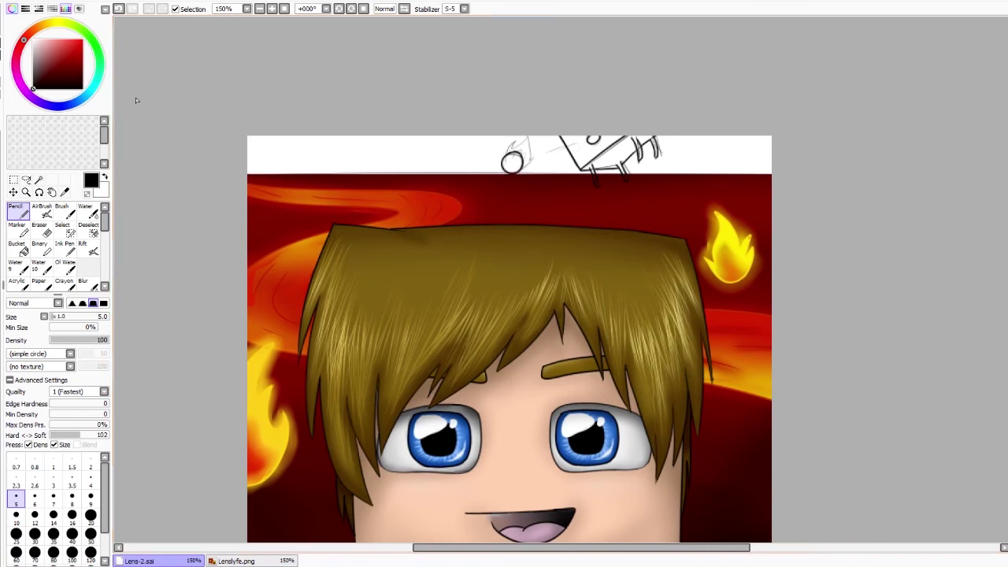
pyautogui.press('w')
pyautogui.click(603, 151)
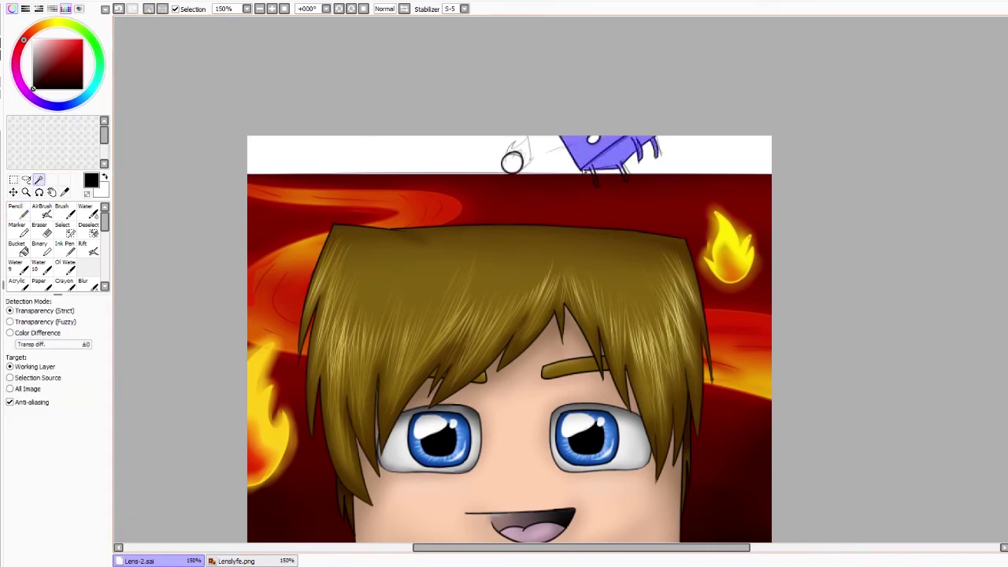
pyautogui.press('Delete')
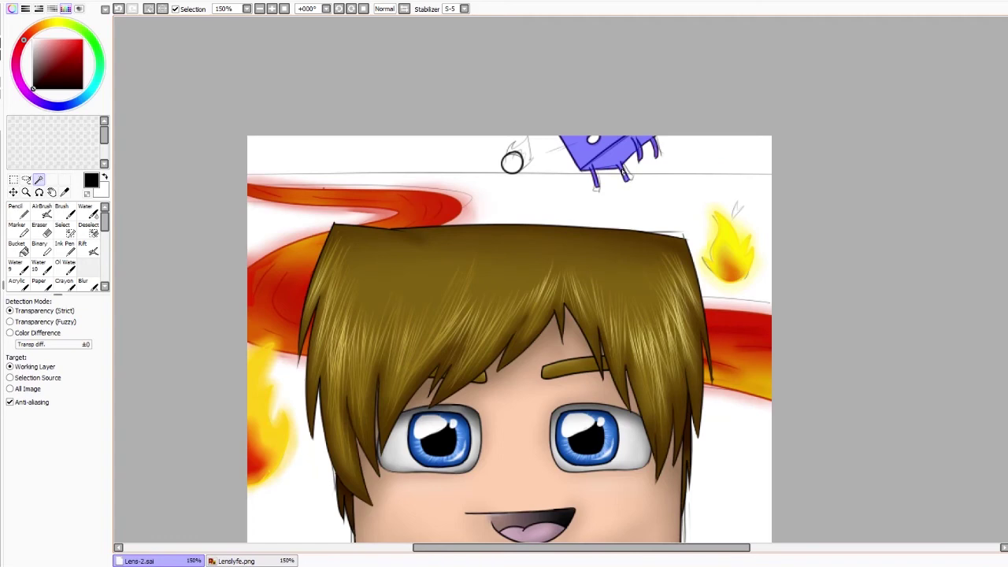
pyautogui.press('v')
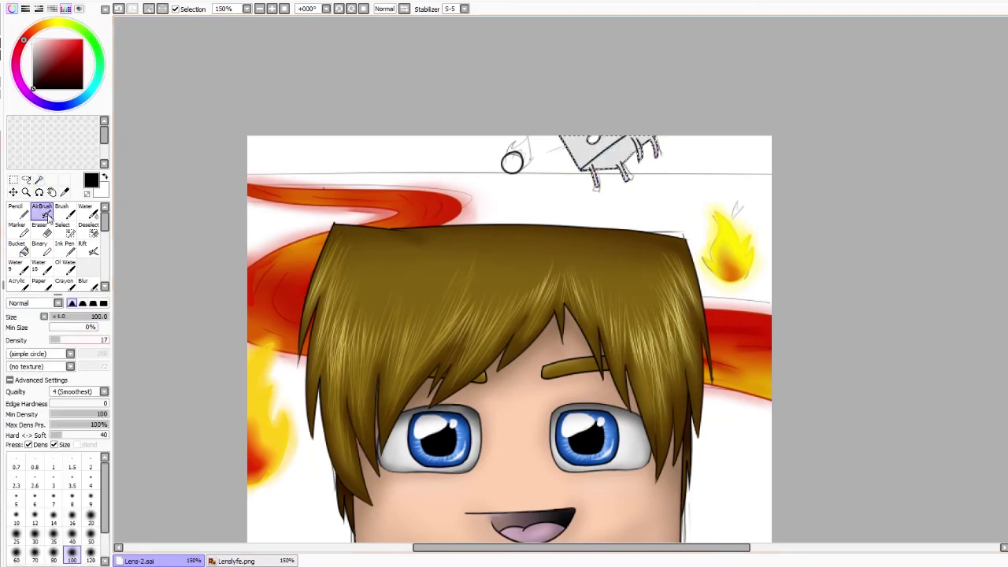
pyautogui.hotkey('ctrl', 'd')
# Fill the ghast's round mouth with a dark colour and the fireball with dark red, shading the ball in black with the Airbrush at size 19.
pyautogui.press('g')
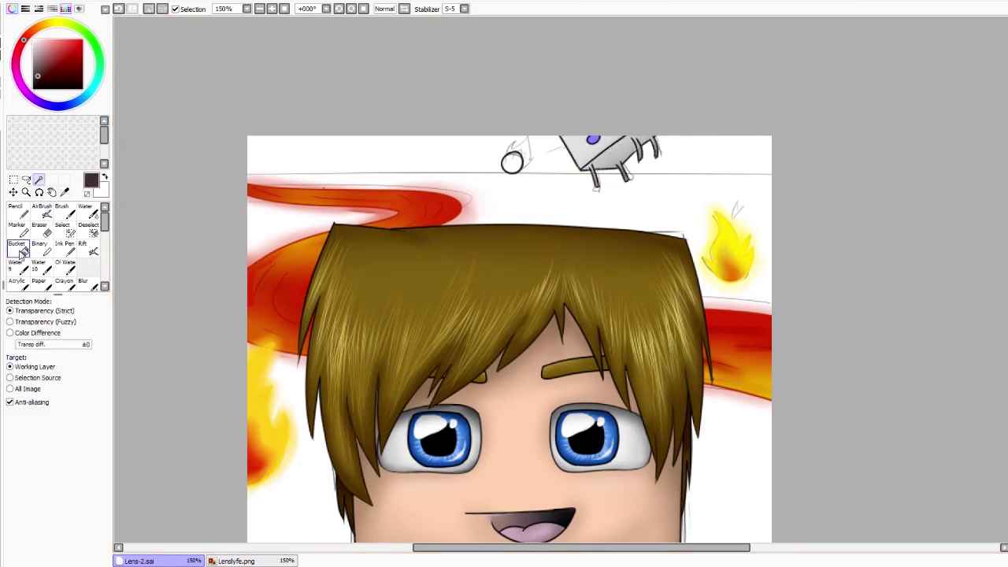
pyautogui.click(36, 214)
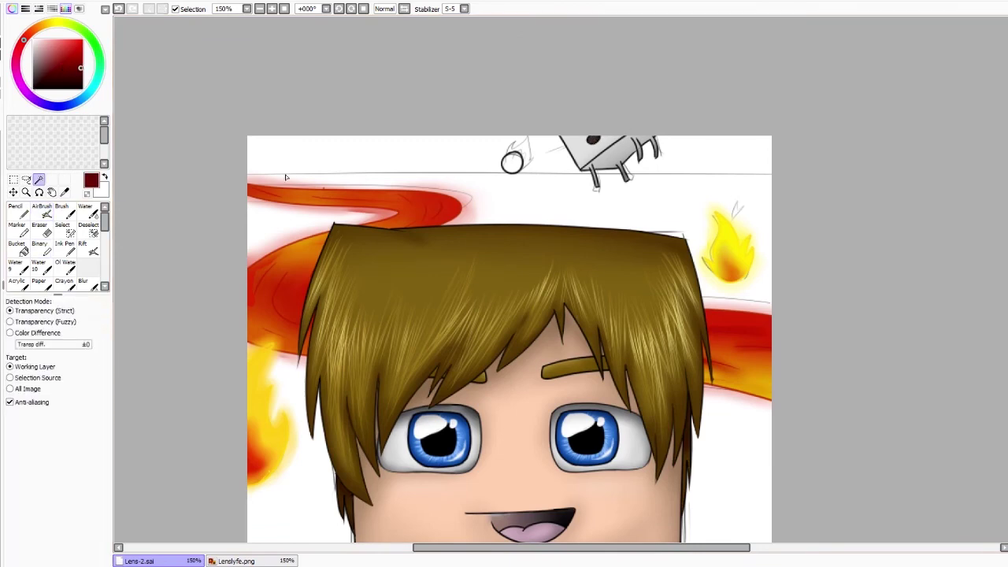
pyautogui.press('g')
pyautogui.click(512, 162)
pyautogui.press('v')
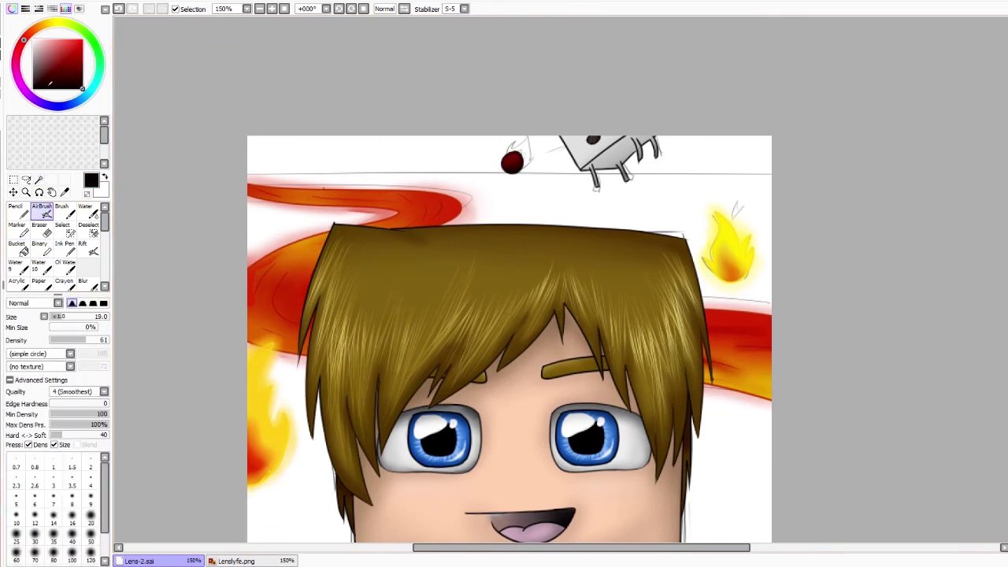
# Draw the fireball's flame in yellow with the Pencil at size 5, tint its core orange-red with the Airbrush, and blend with Blur at size 13.
pyautogui.keyDown('alt'); pyautogui.click(729, 248); pyautogui.keyUp('alt')
pyautogui.press('n')
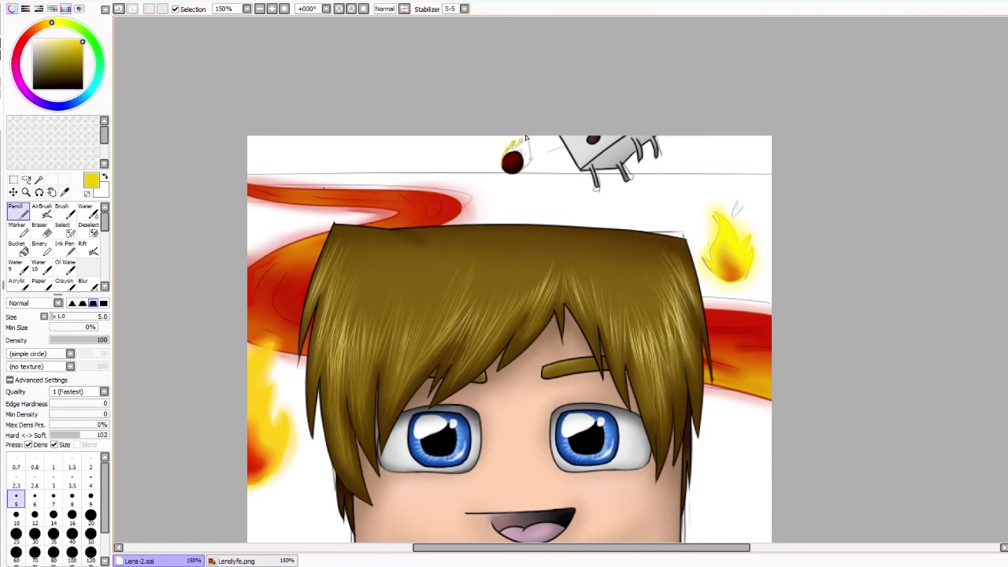
pyautogui.click(38, 181)
pyautogui.click(512, 161)
pyautogui.keyDown('alt'); pyautogui.click(442, 200); pyautogui.keyUp('alt')
pyautogui.press('v')
pyautogui.moveTo(504, 158); pyautogui.dragTo(511, 165)
pyautogui.hotkey('ctrl', 'd')
pyautogui.click(83, 281)
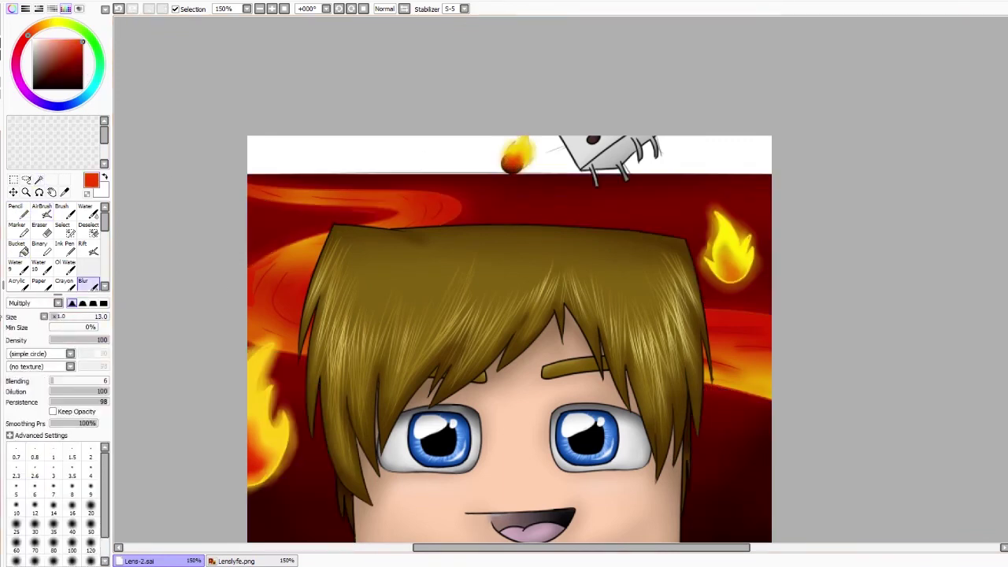
# Select the white background strip above the horizontal line and fill it with very dark red.
pyautogui.press('ctrl')
pyautogui.click(83, 85)
pyautogui.click(17, 248)
pyautogui.click(268, 158)
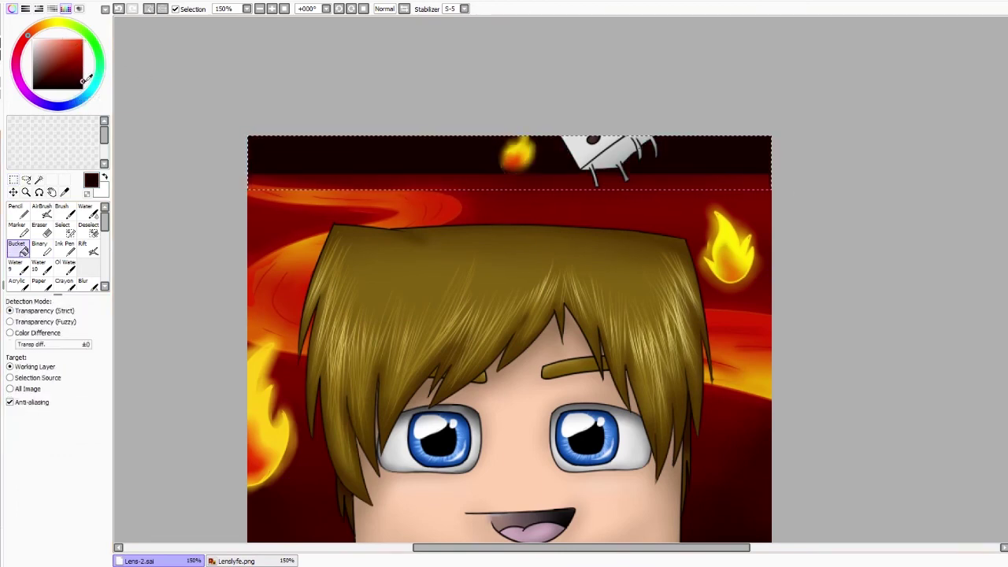
# Airbrush black along the dark strip's lower edge at size 37 and a yellow glow along its upper edge at size 67, then clear the selection.
pyautogui.click(42, 213)
pyautogui.moveTo(241, 169); pyautogui.dragTo(756, 166)
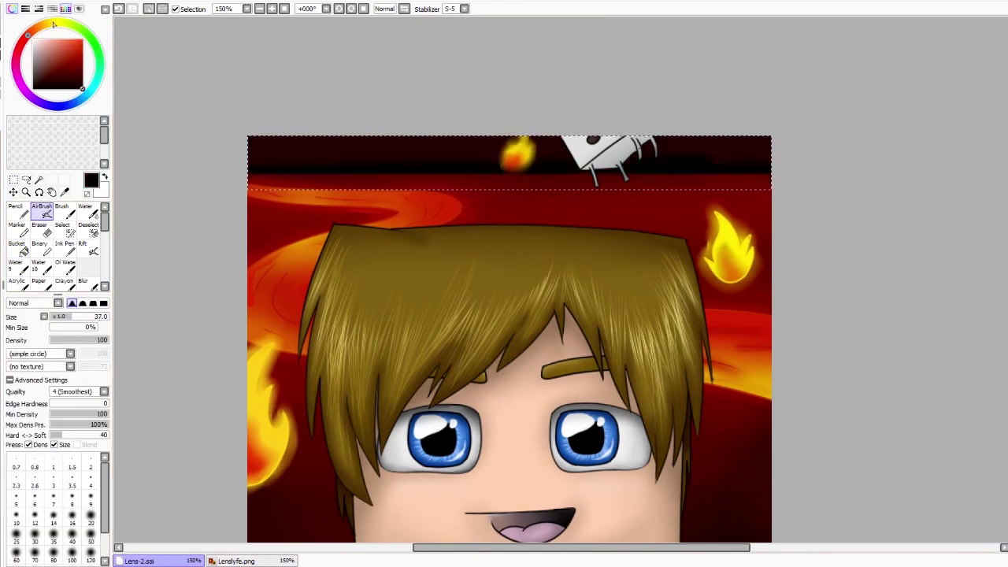
pyautogui.keyDown('alt'); pyautogui.click(516, 155); pyautogui.keyUp('alt')
pyautogui.hotkey('ctrl', 'd')
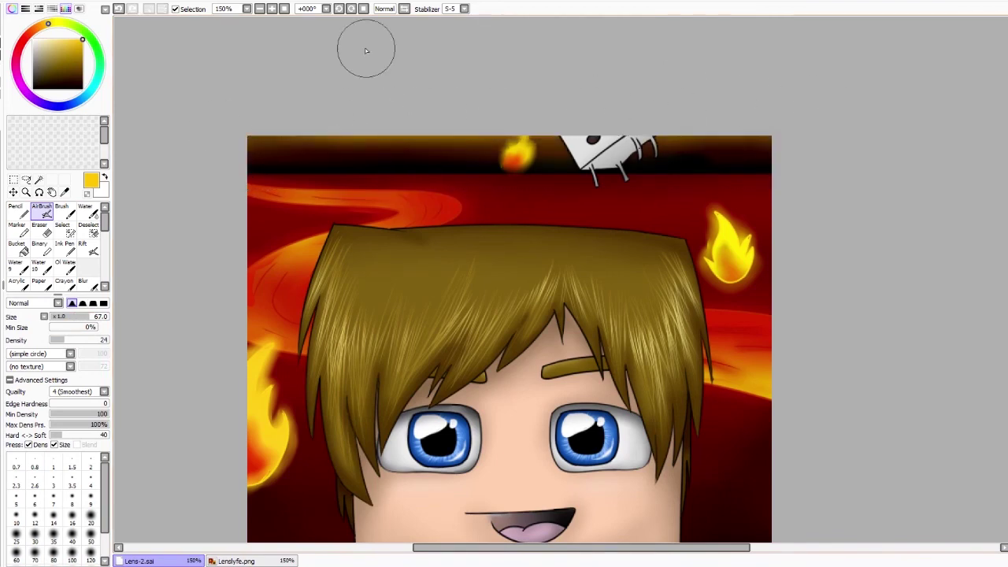
# Outline the character's silhouette in yellow with the Pencil at size 24 and soften it into a glow with Blur at size 40.
pyautogui.hotkey('ctrl', '-')
pyautogui.scroll(-1, 875, 277)
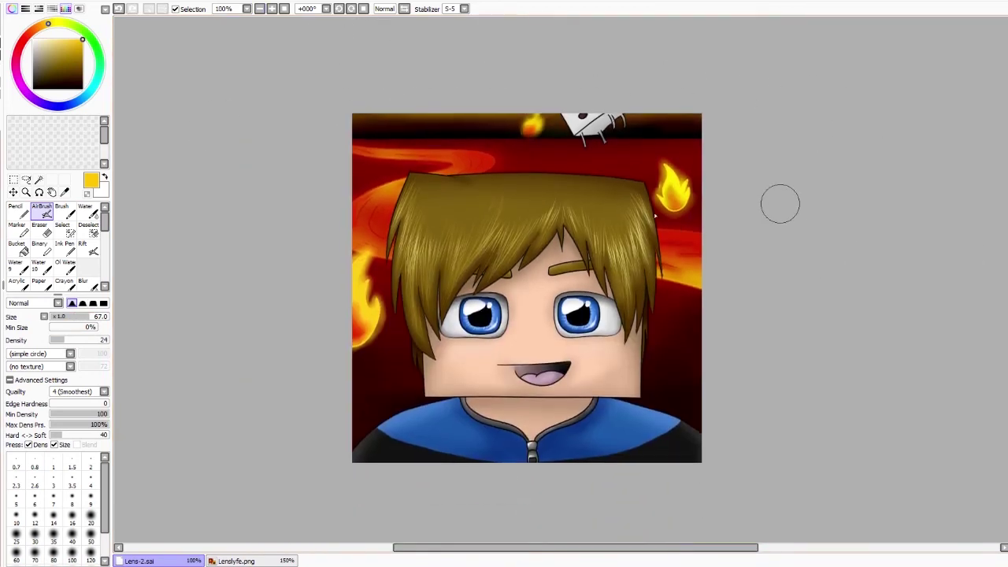
pyautogui.press('n')
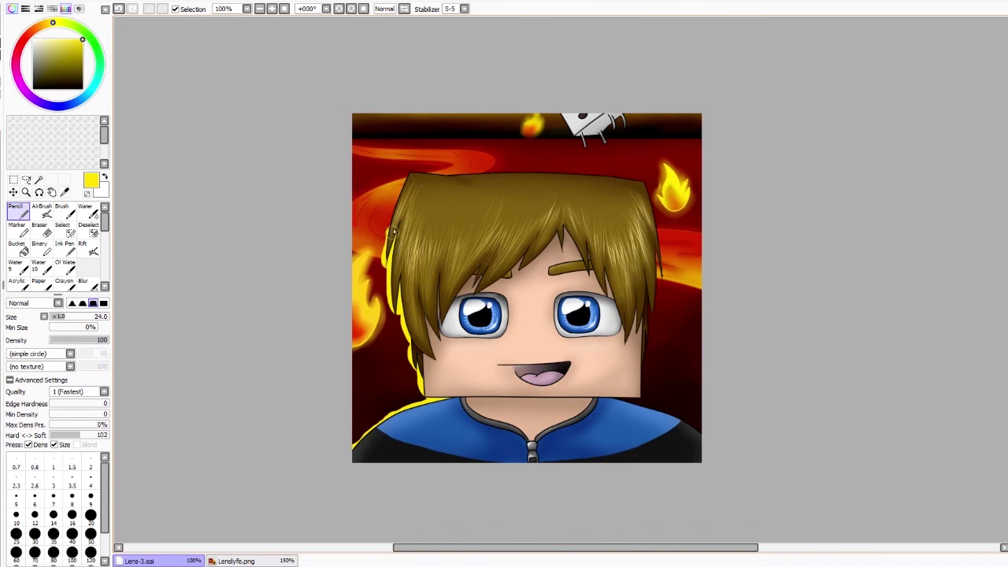
pyautogui.press('b')
pyautogui.moveTo(398, 308)
pyautogui.mouseDown()
pyautogui.moveTo(506, 175)
pyautogui.moveTo(623, 170)
pyautogui.moveTo(654, 313)
pyautogui.moveTo(703, 427)
pyautogui.moveTo(673, 270)
pyautogui.moveTo(393, 409)
pyautogui.moveTo(622, 410)
pyautogui.mouseUp()
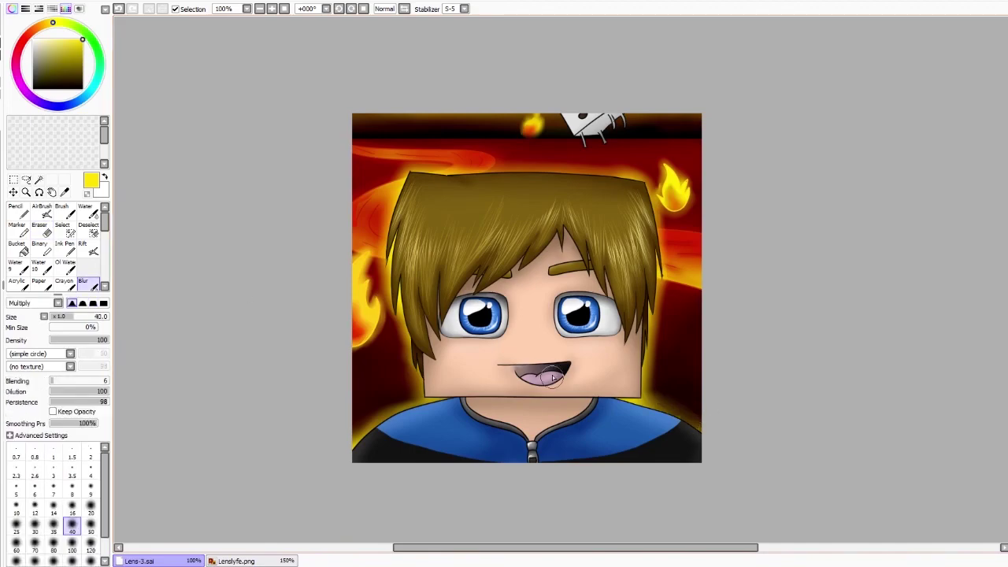